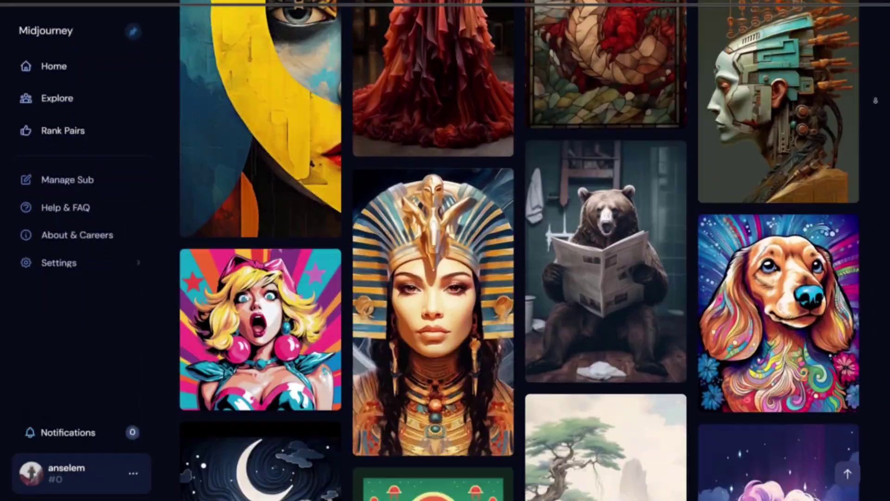
Step: Scroll the Leonardo.Ai community gallery and open the curly-haired portrait's prompt details
scroll(875, 96, down, 10)
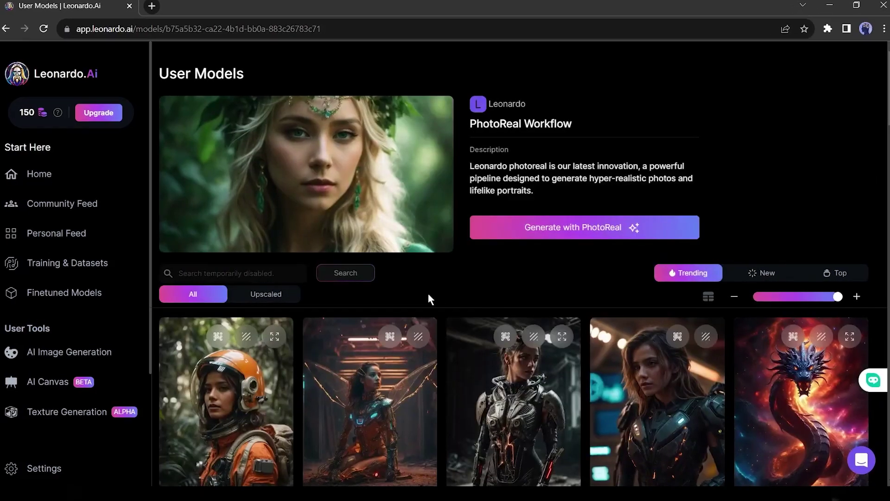
scroll(428, 298, down, 4)
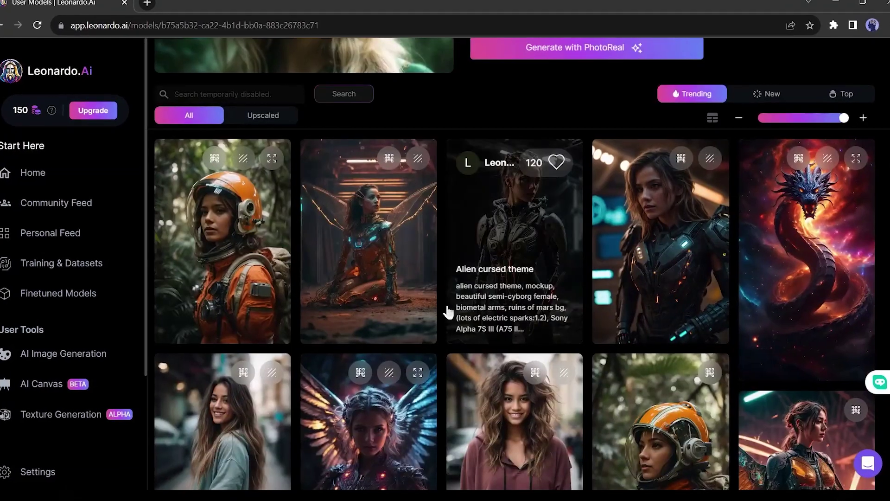
scroll(599, 306, down, 10)
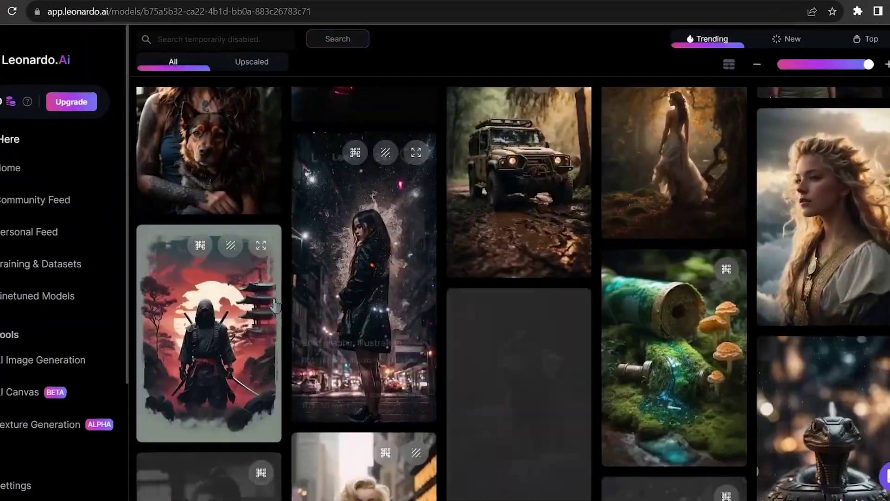
click(407, 252)
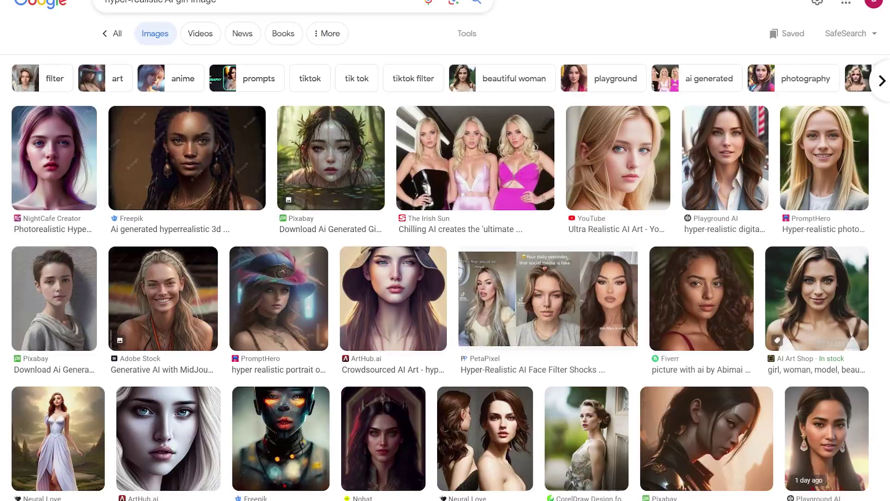
Step: Run the search for Rihanna pictures and enlarge the second generated portrait
scroll(446, 250, down, 10)
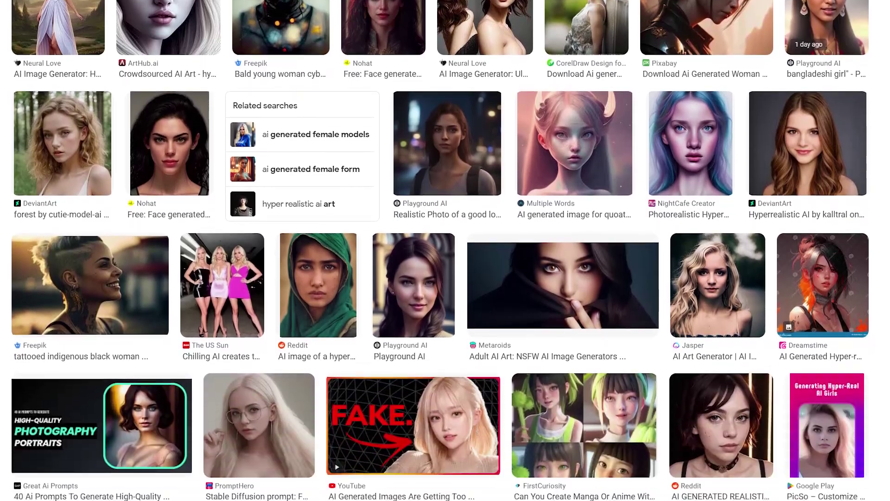
scroll(445, 251, down, 10)
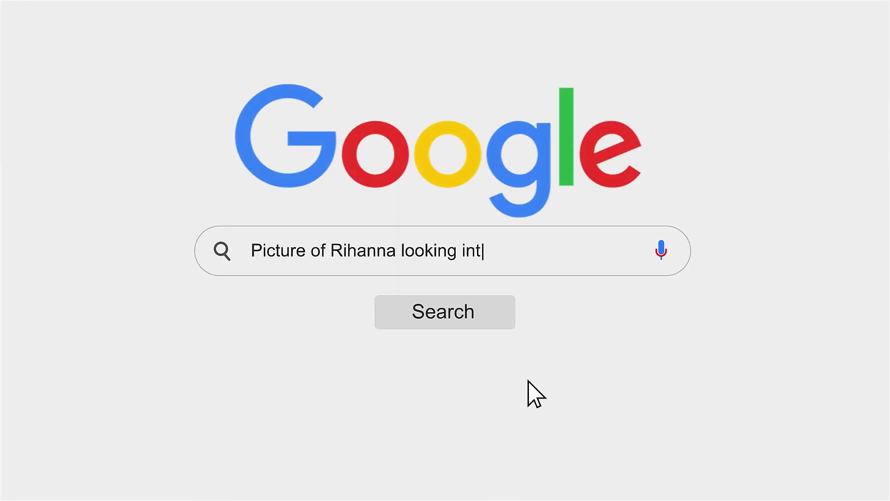
click(461, 331)
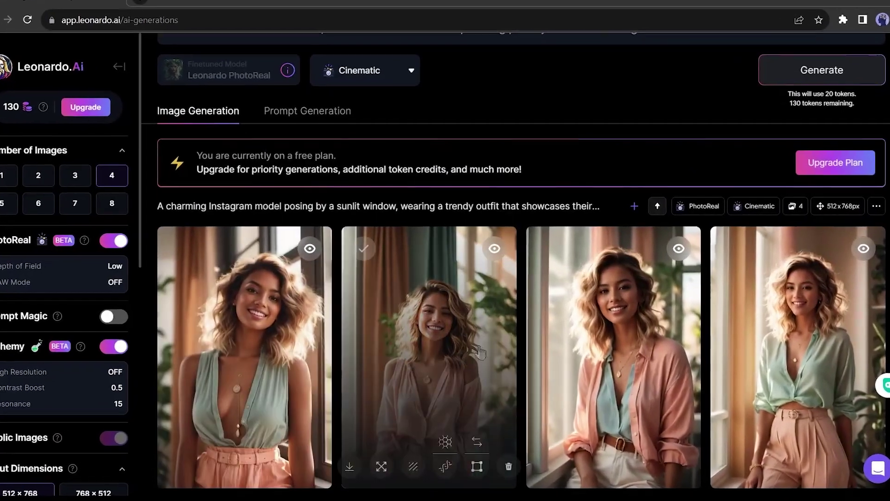
click(427, 366)
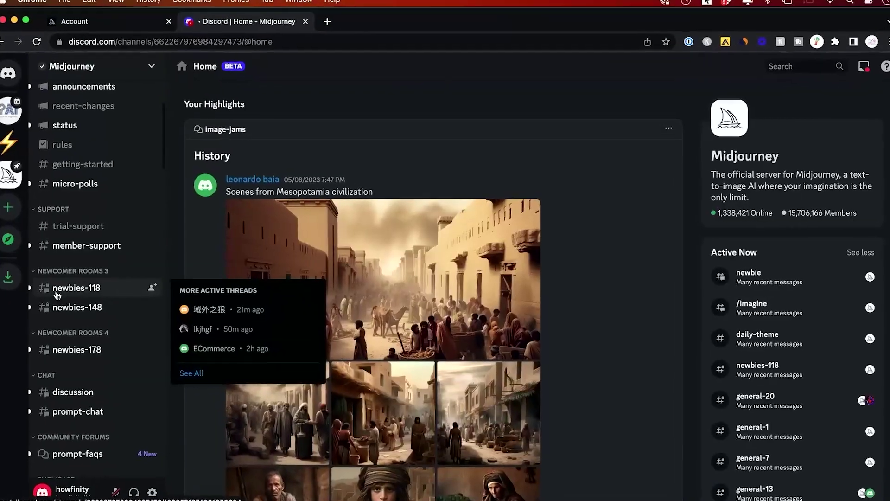
Step: In the newbies-118 channel, run /describe with the image download (8).jpg
click(70, 287)
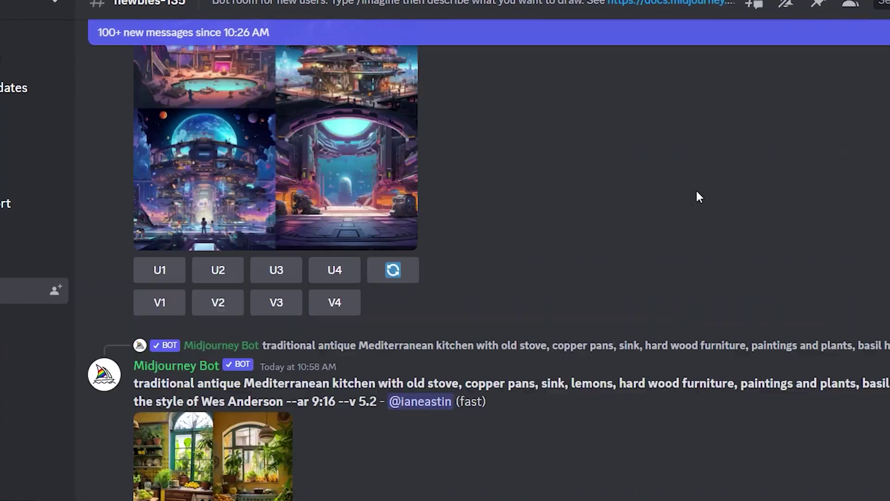
scroll(697, 188, down, 10)
scroll(702, 187, down, 15)
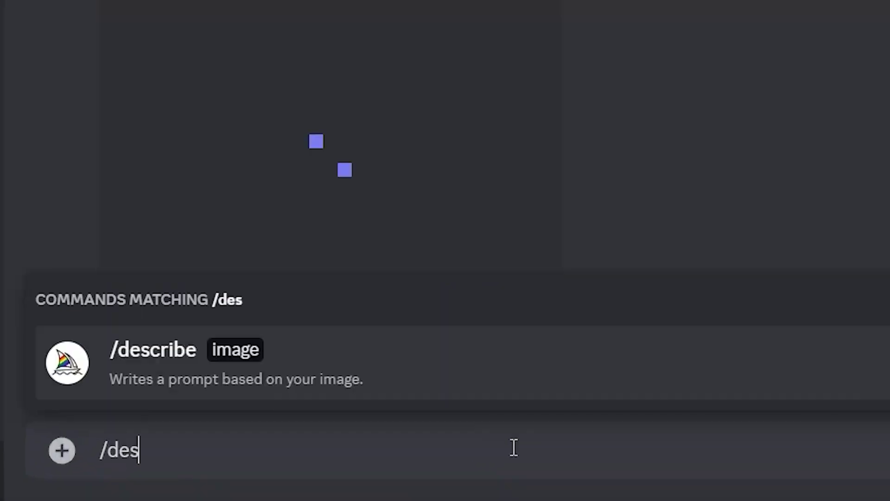
text(cribe)
key(Return)
click(321, 459)
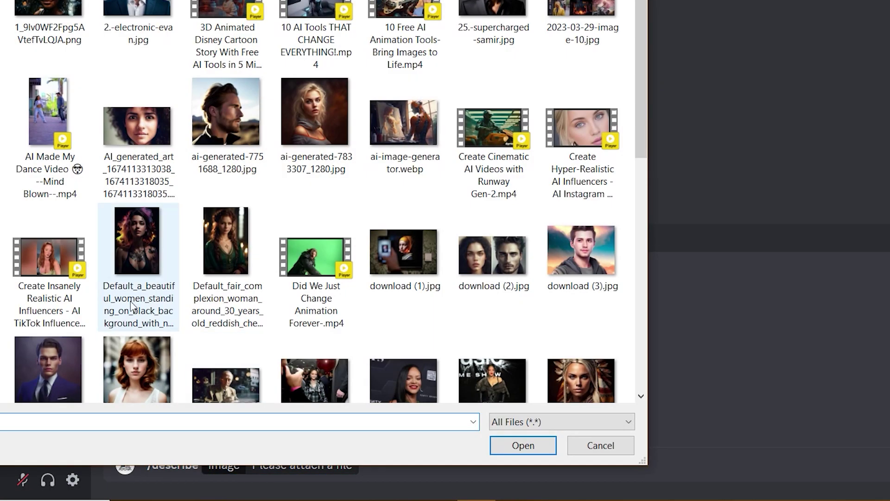
click(504, 454)
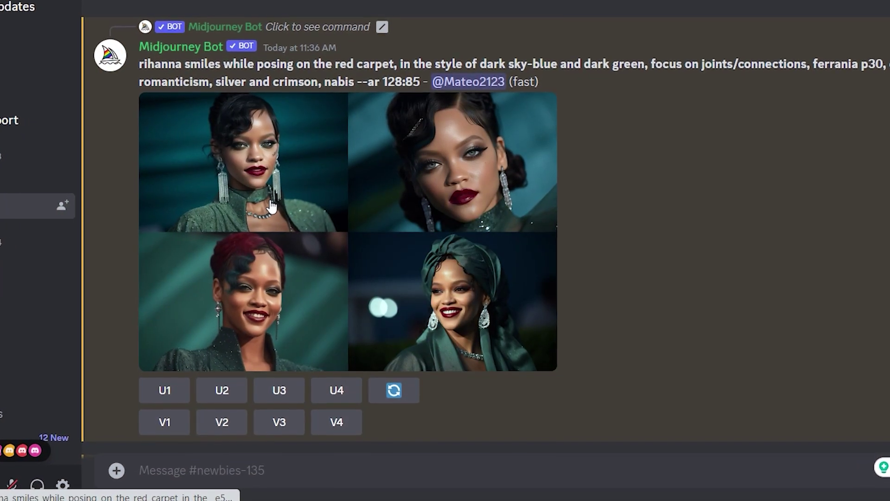
Step: View the Rihanna portrait grid, then enlarge the upscaled portrait and save it to the computer
click(272, 202)
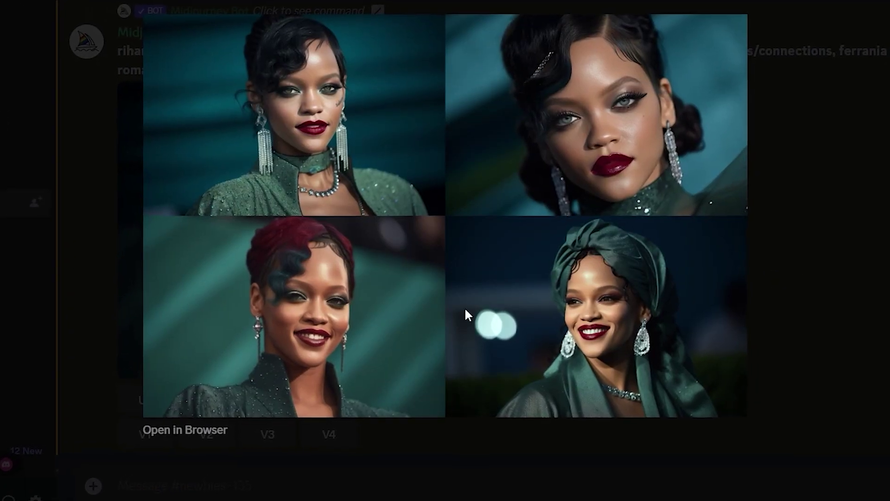
key(Escape)
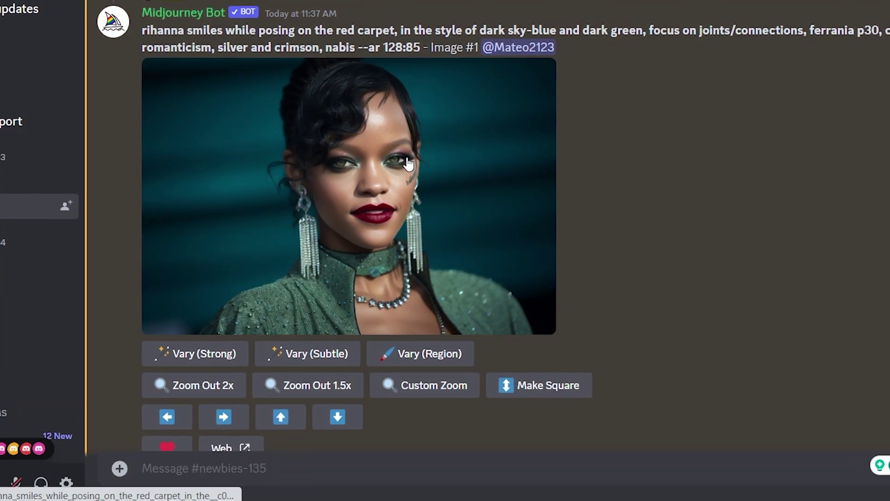
click(407, 159)
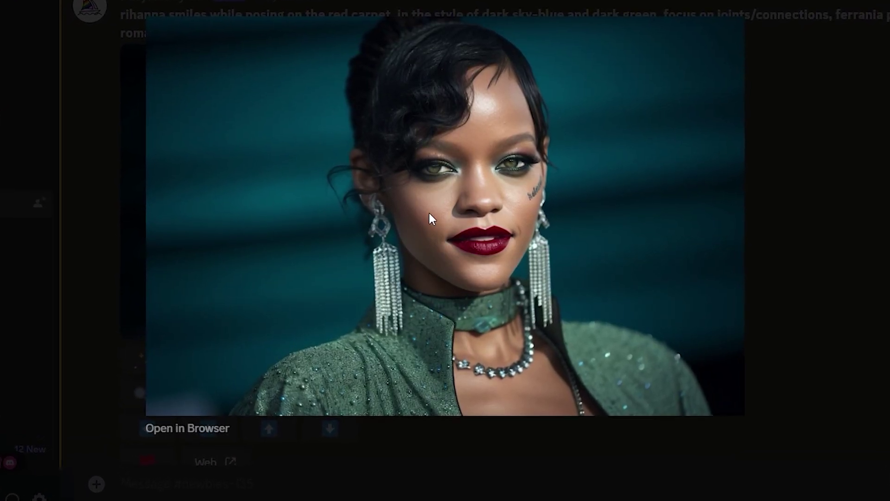
right_click(429, 212)
click(498, 244)
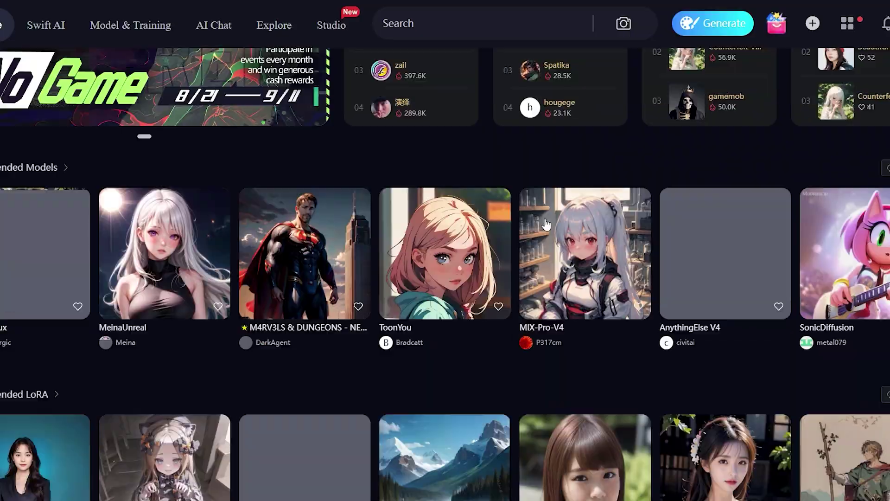
Step: Search SeaArt Explore for 'rihanna' and scroll through the resulting portraits
scroll(548, 232, down, 15)
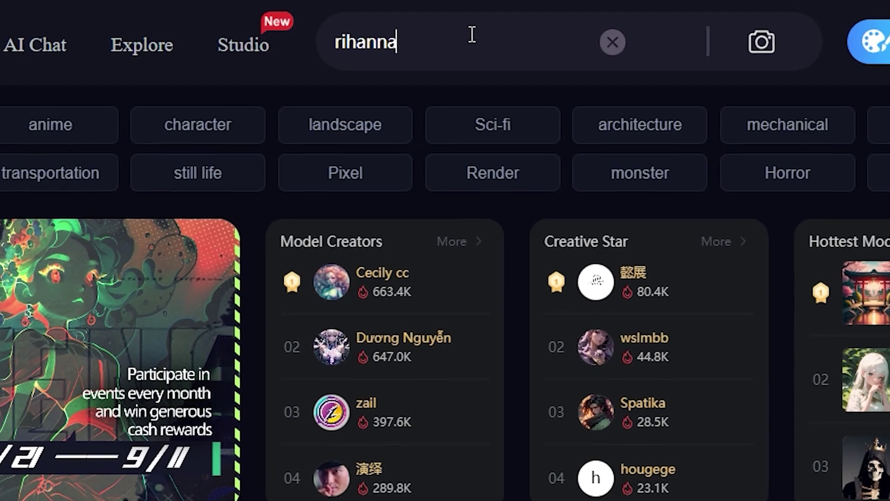
key(Return)
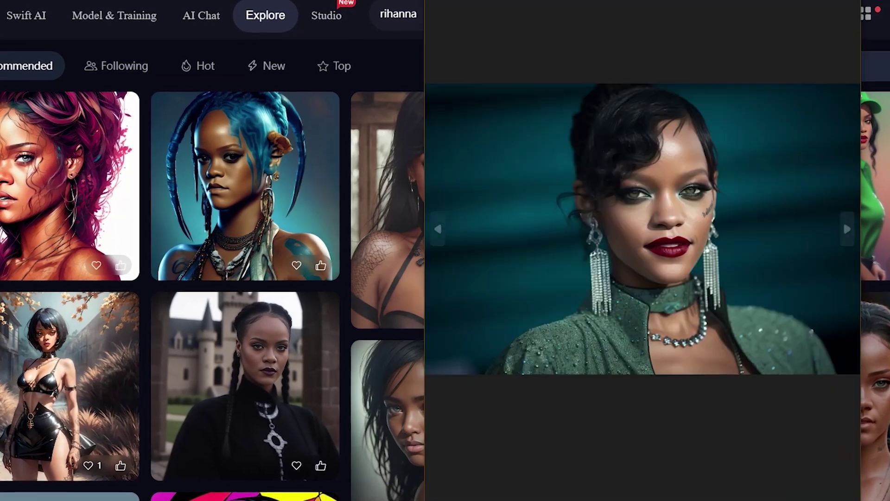
scroll(746, 176, down, 15)
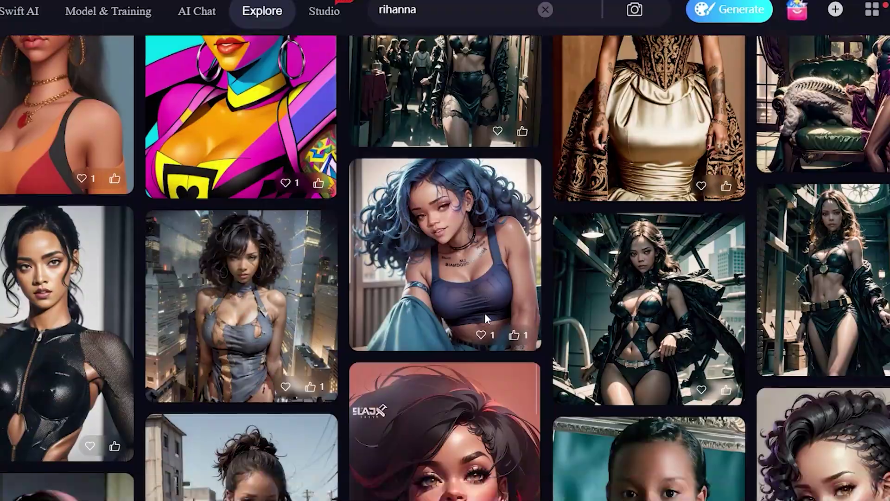
scroll(547, 309, down, 15)
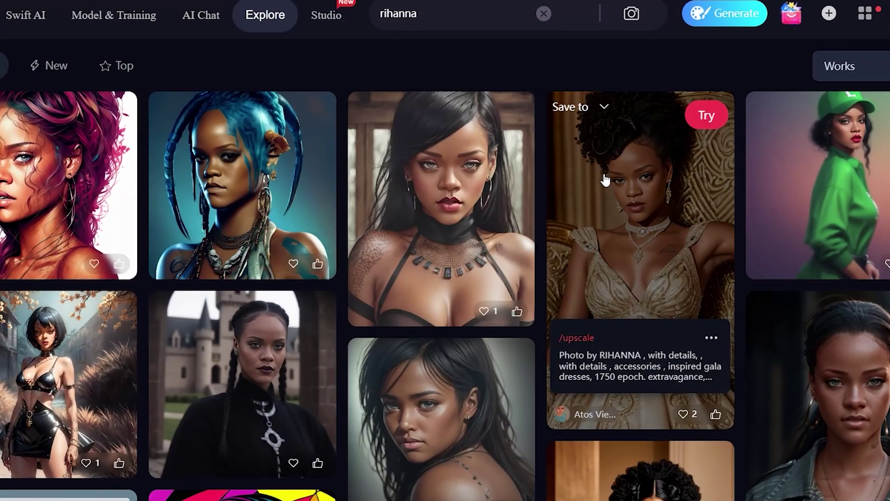
Step: Save the gold-dress Rihanna image as a file, then send the generation prompt to the SeaArt bot
click(612, 191)
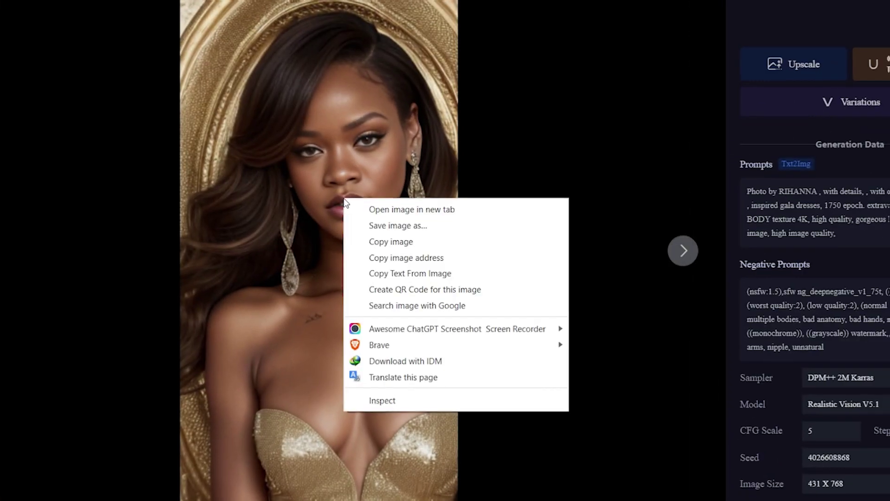
click(371, 226)
click(513, 453)
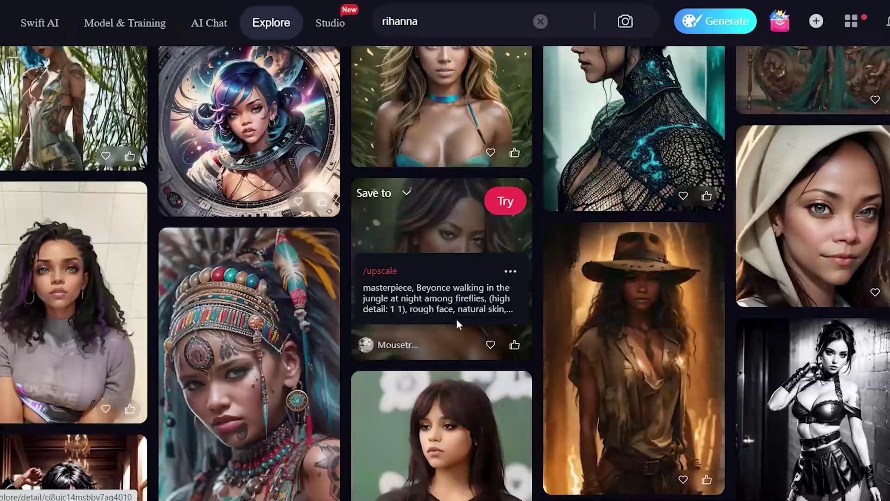
scroll(446, 278, down, 10)
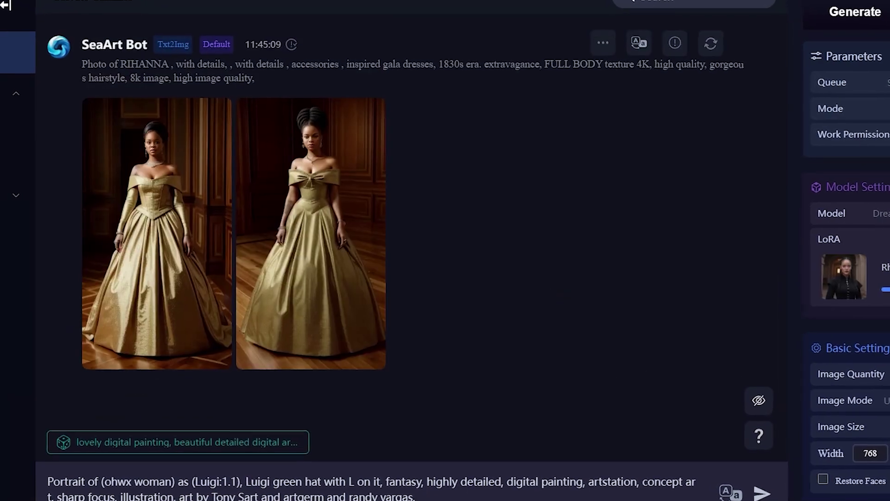
key(Return)
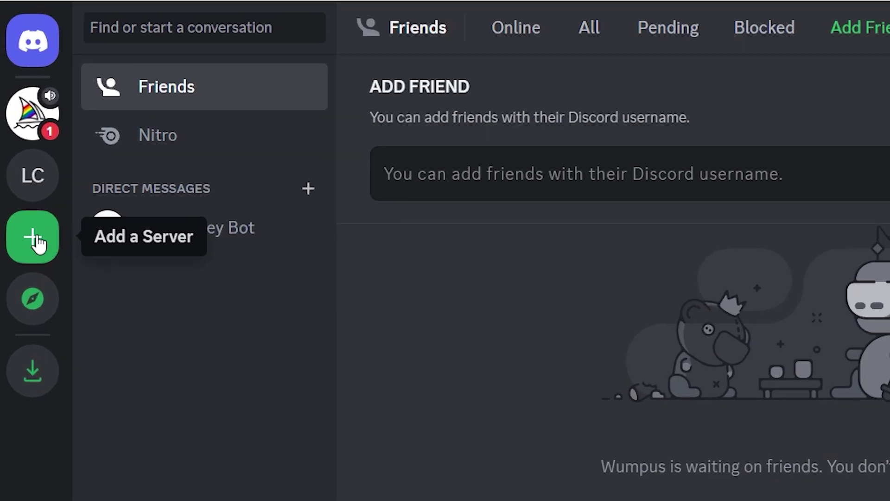
Step: Create a new Discord server from scratch and choose who it is for
click(34, 239)
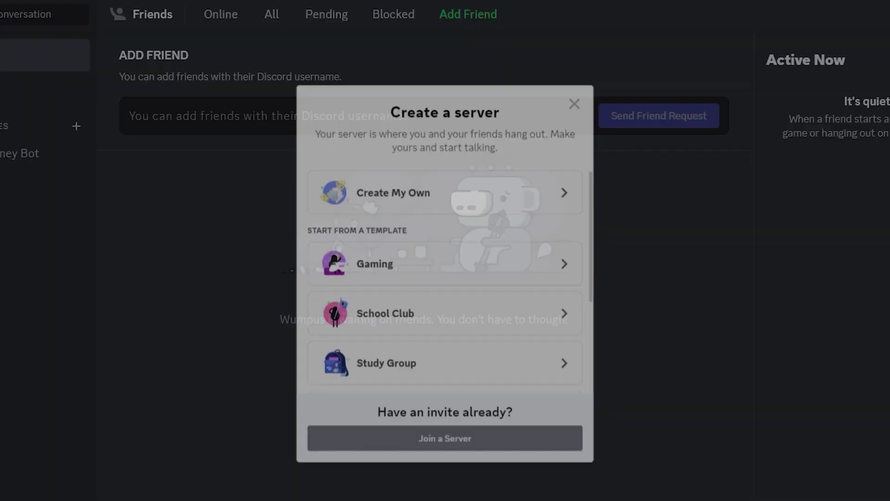
click(757, 275)
click(882, 444)
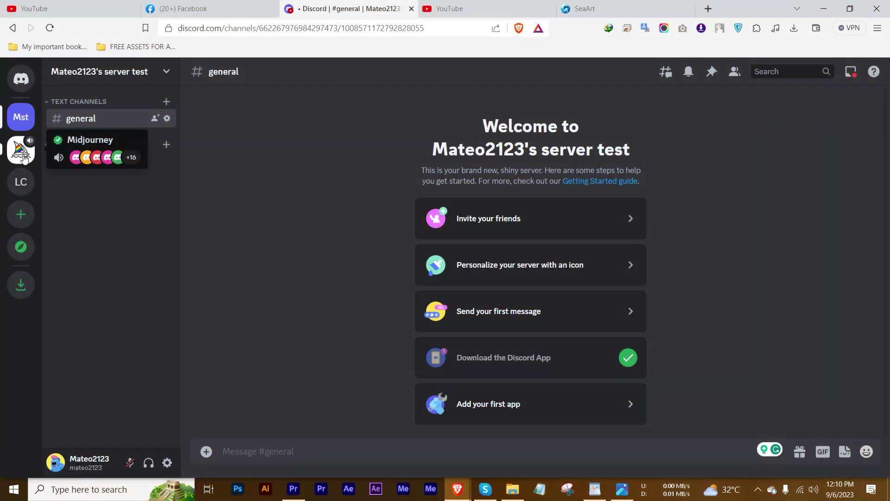
Step: From the Midjourney server, add the Midjourney Bot to your test server, authorizing and passing the captcha
click(21, 149)
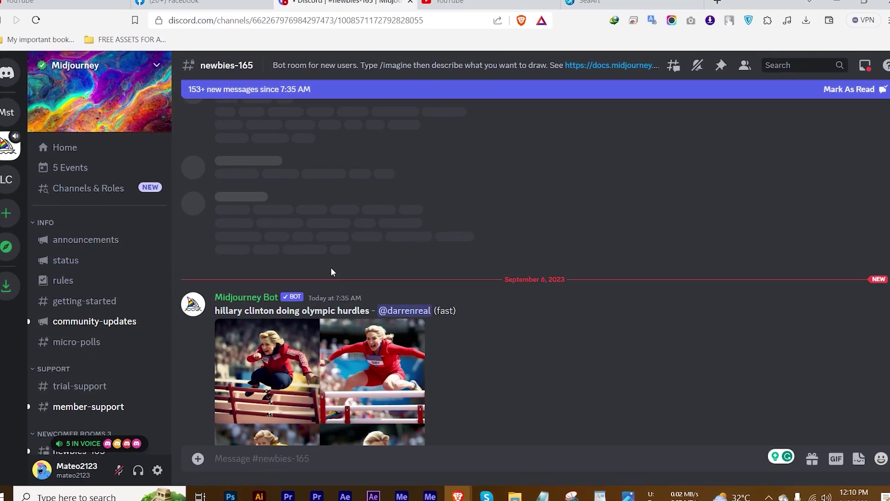
scroll(331, 267, down, 5)
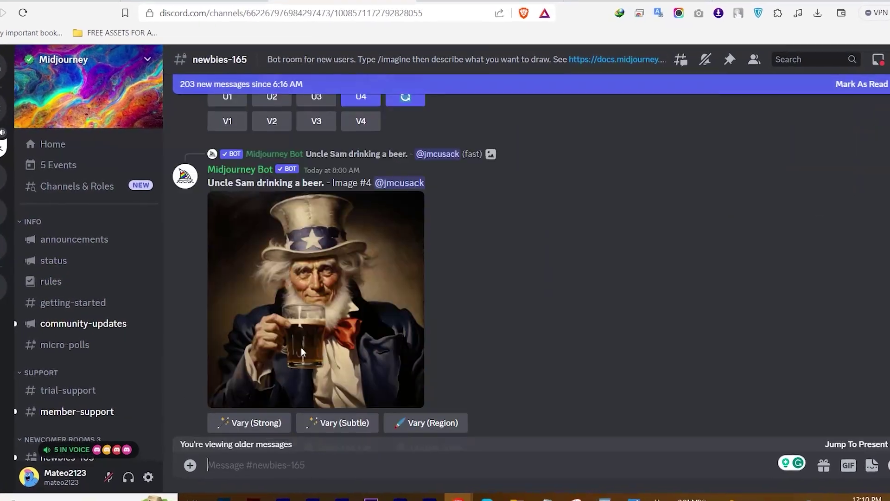
scroll(287, 349, up, 3)
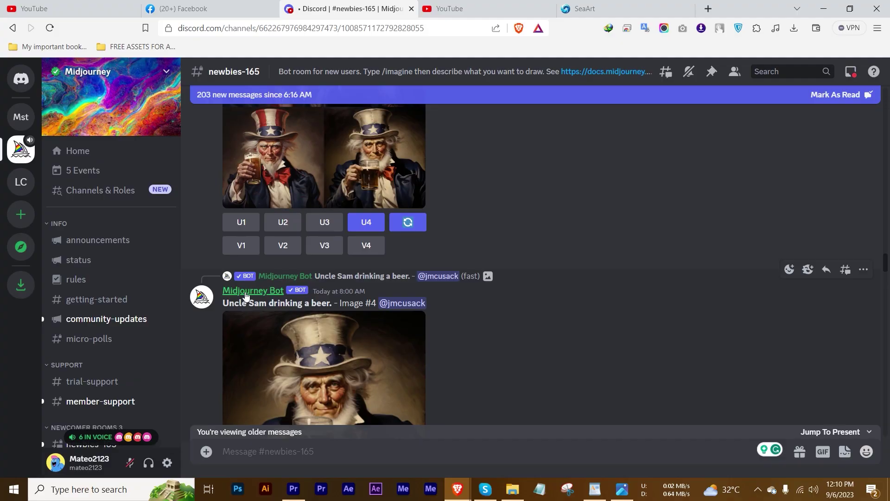
click(366, 229)
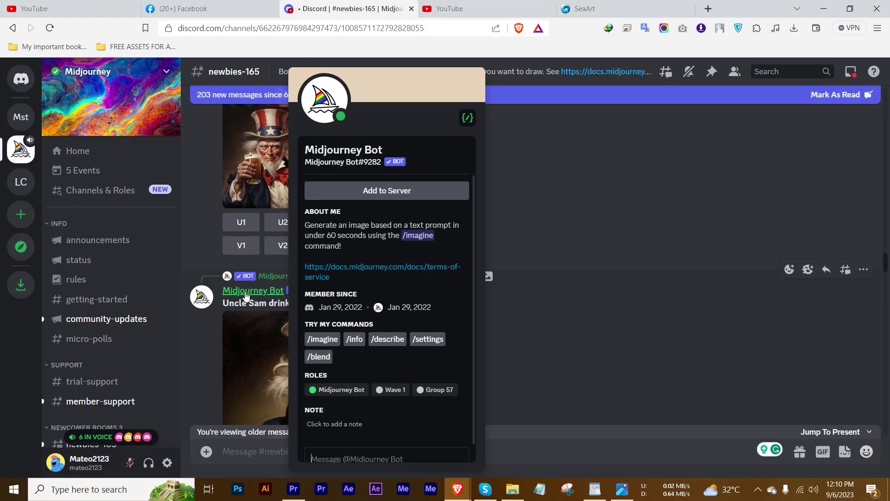
click(392, 192)
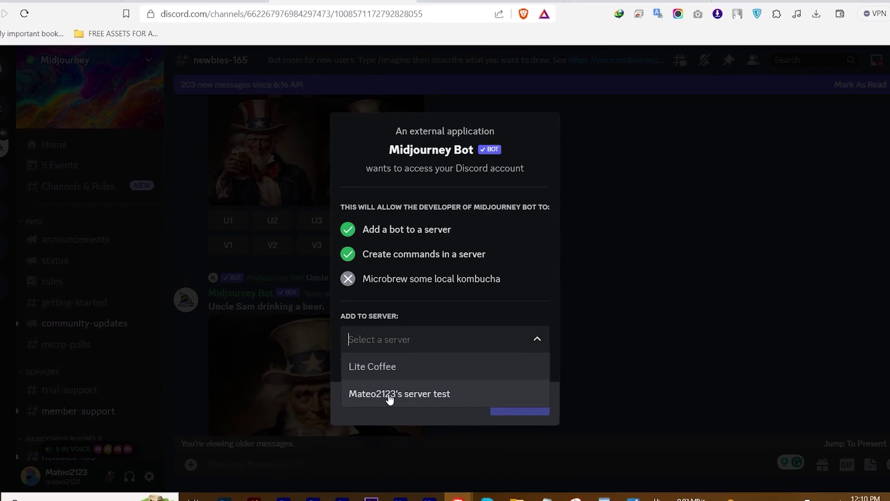
click(545, 413)
click(523, 410)
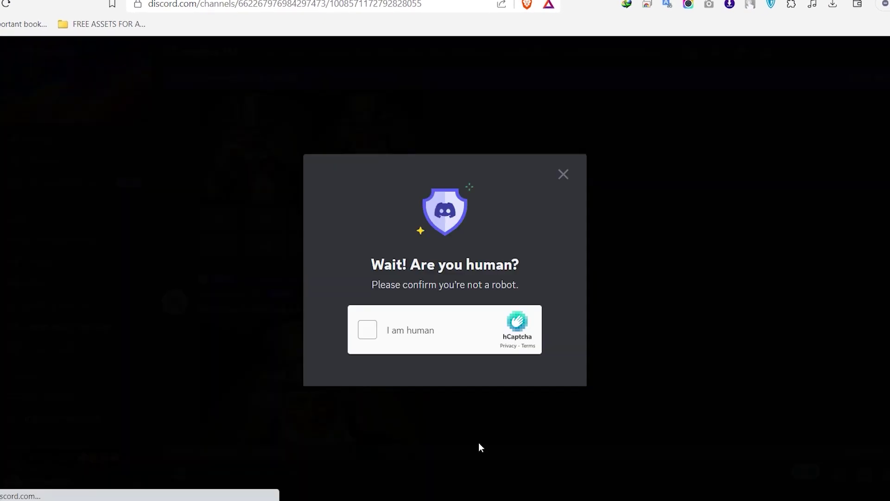
click(370, 334)
click(612, 482)
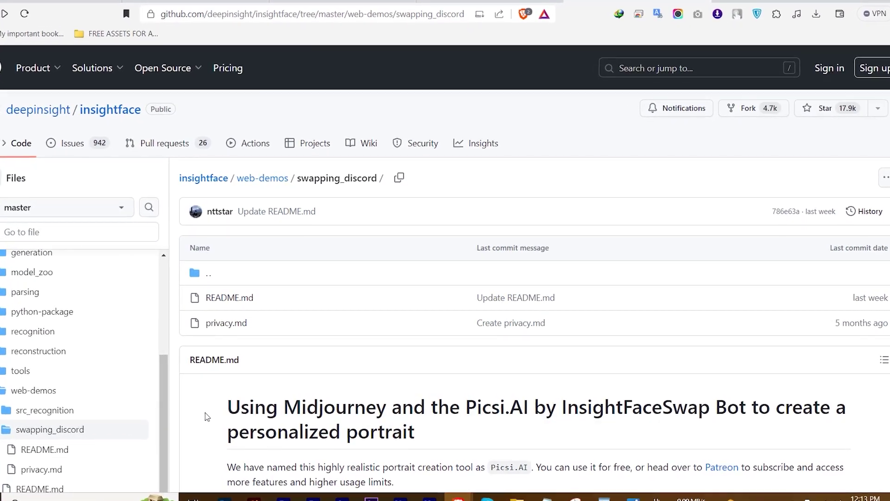
Step: Find the 'Step-by-step guide' in the swapping_discord README and open the InsightFaceSwap invite link
key(ctrl+f)
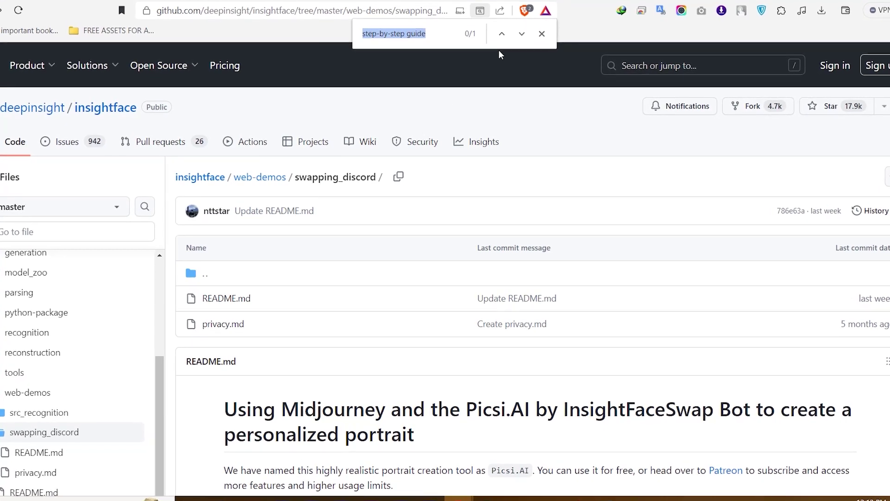
click(501, 34)
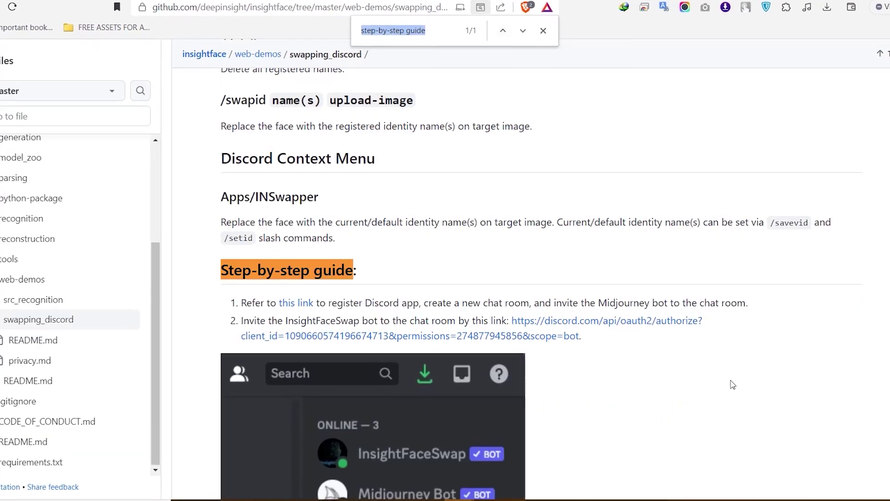
drag(227, 322, 512, 343)
click(517, 344)
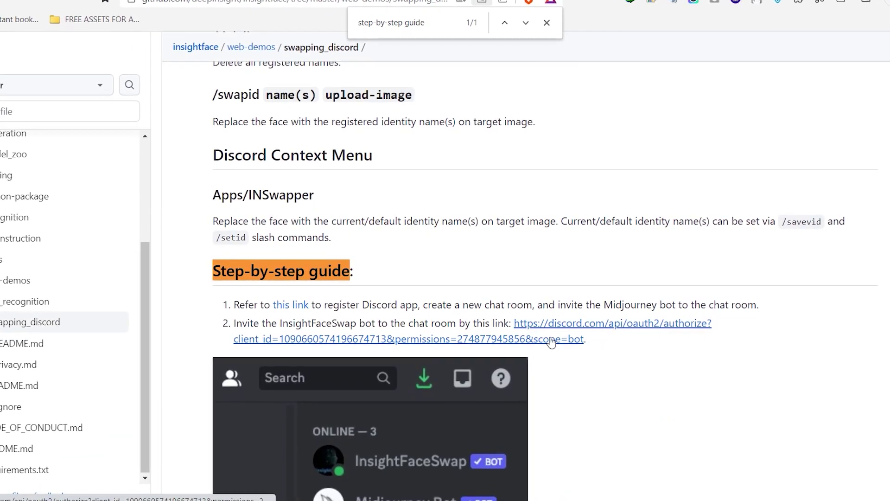
click(550, 341)
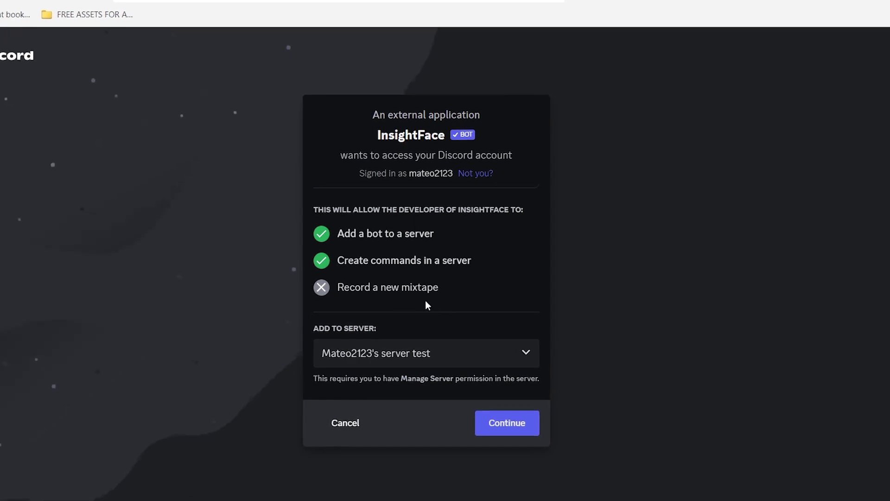
Step: Authorize the InsightFace bot for your test server, pass the human check, and go to its general channel
click(470, 364)
click(399, 419)
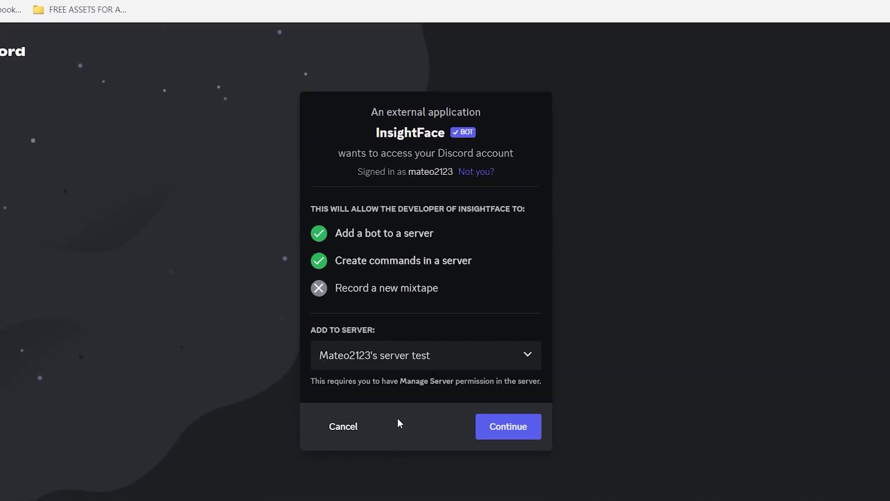
click(485, 435)
click(533, 478)
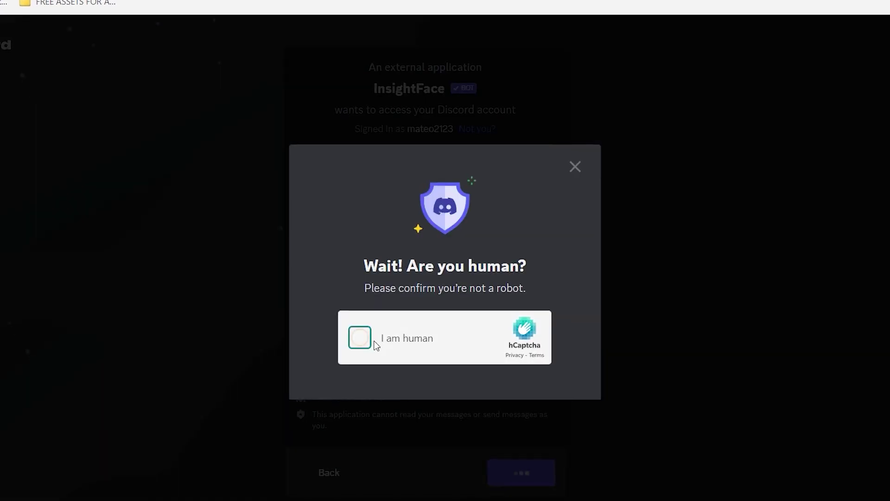
click(371, 338)
click(426, 361)
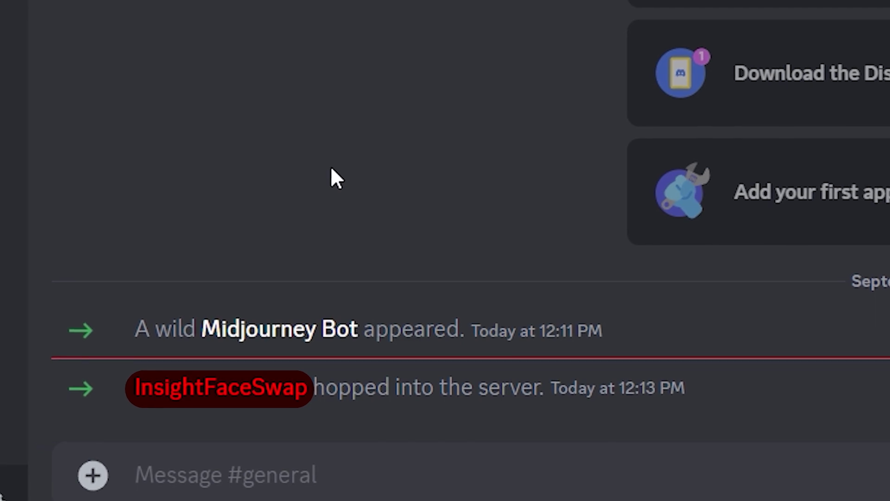
Step: Send /saveid with idname rihanna01 and the second red-carpet portrait attached as the face
click(314, 474)
text(/saveid)
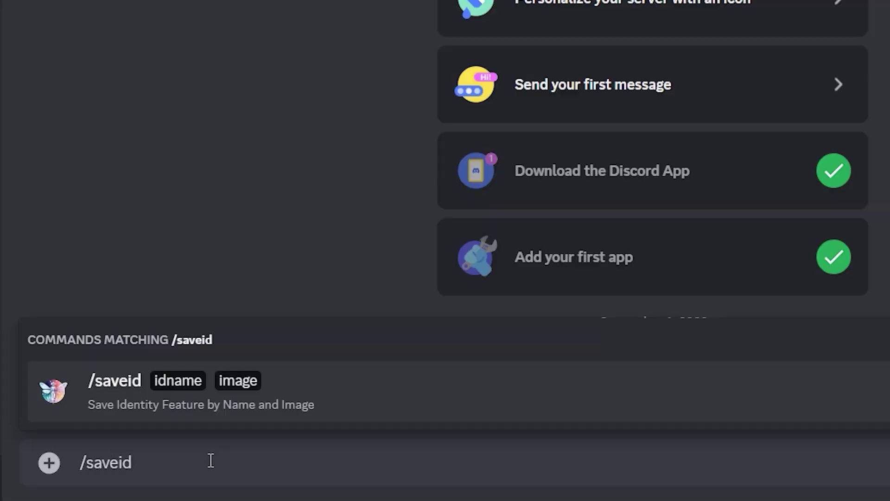
key(Return)
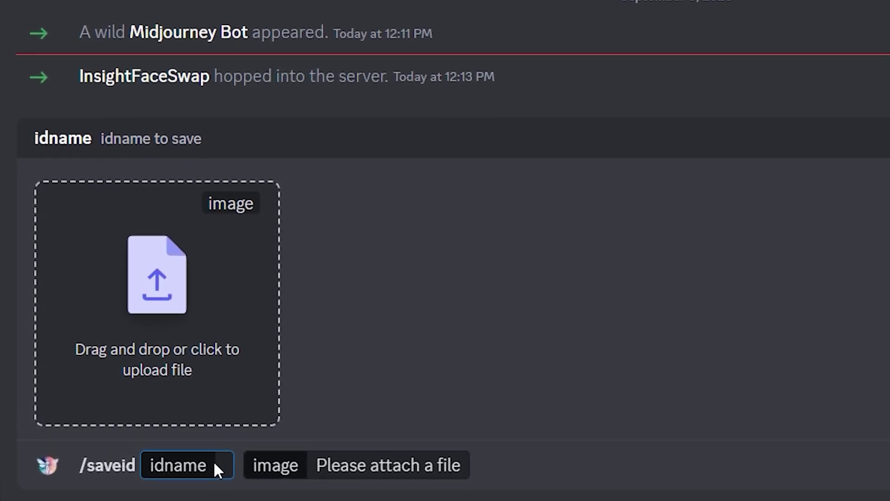
text(rihanna01)
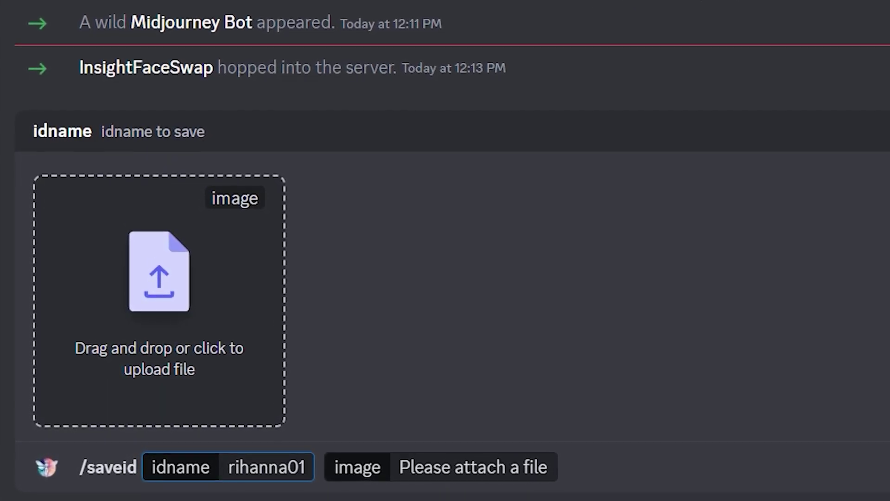
click(162, 319)
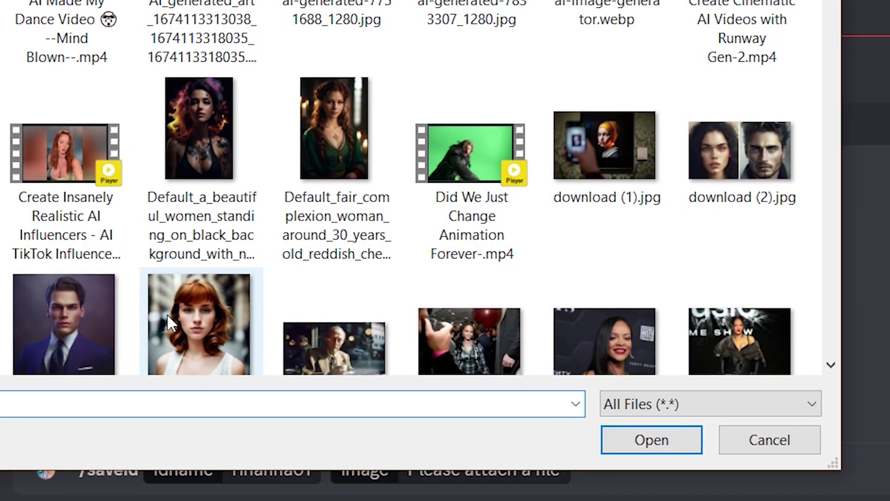
click(557, 346)
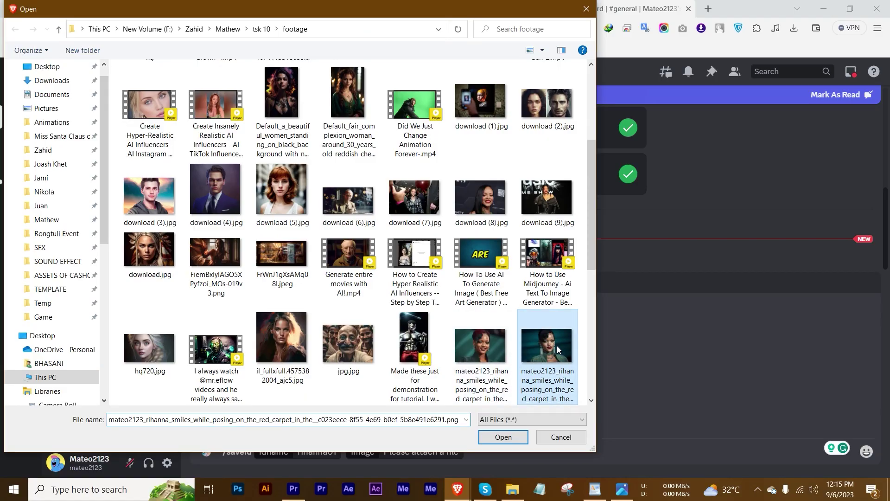
click(503, 437)
key(Return)
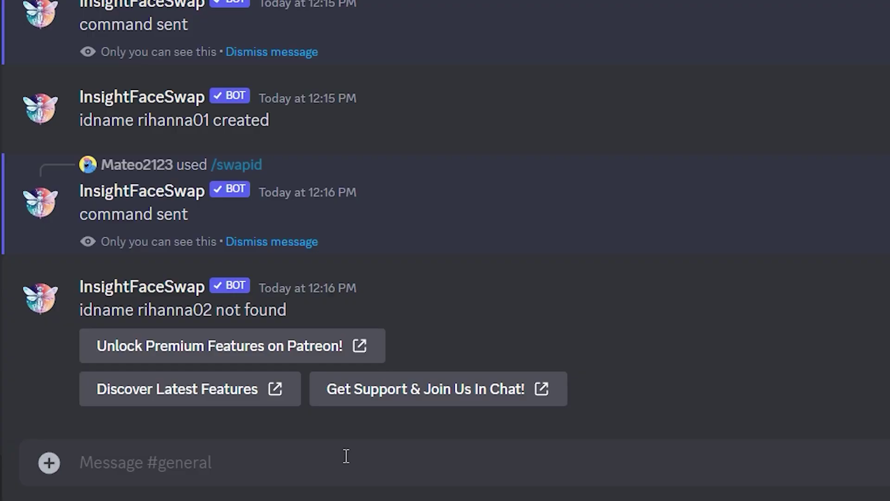
Step: Send /swapid with idname rihanna01 and an uploaded target image to the bot
text(/swap)
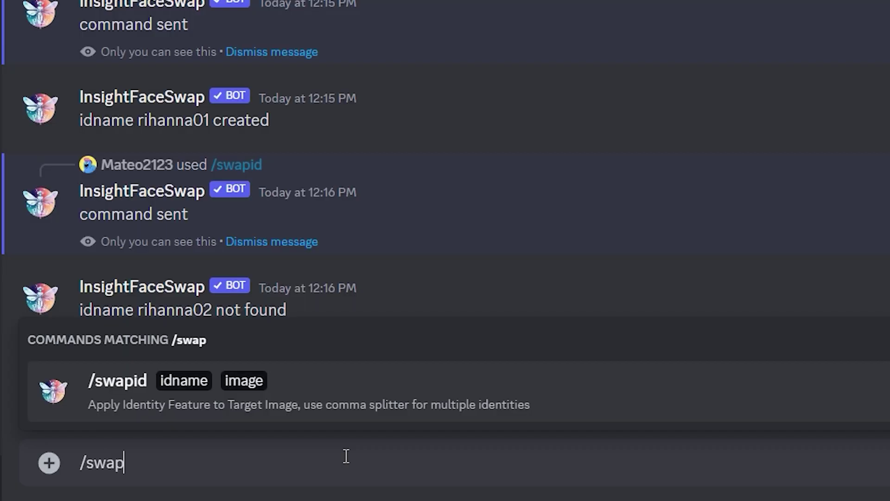
text(id)
key(Tab)
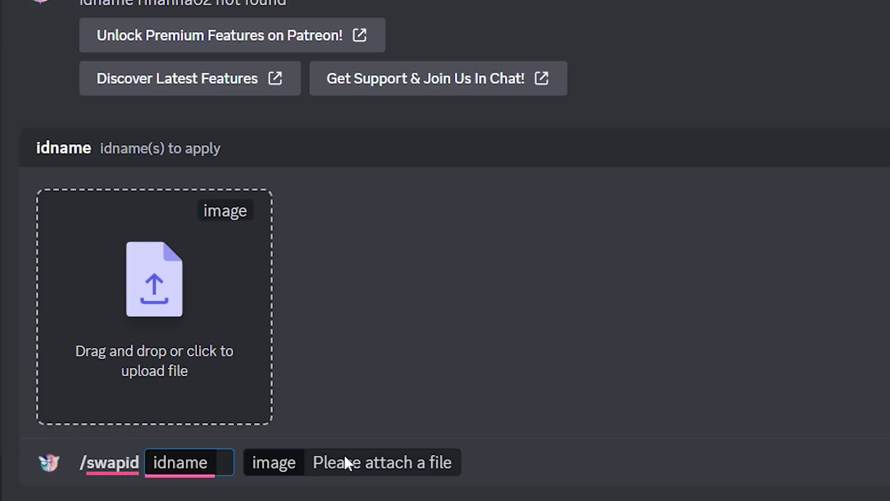
text(rih)
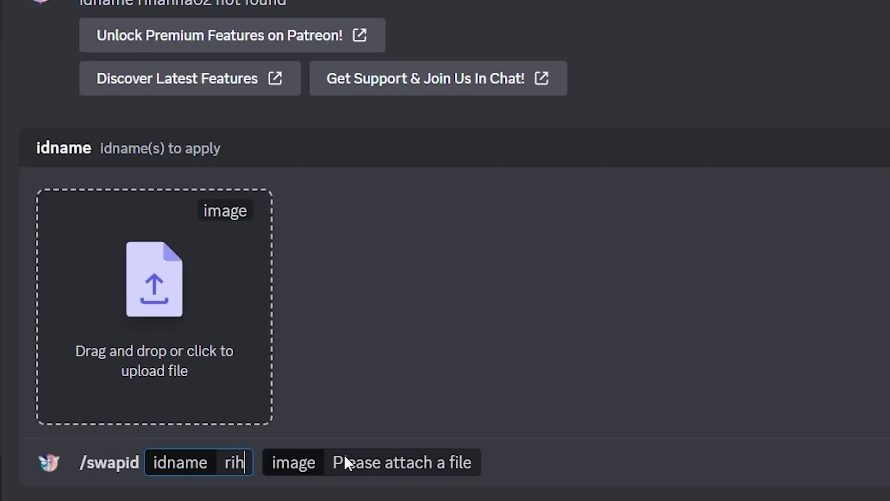
text(anna01)
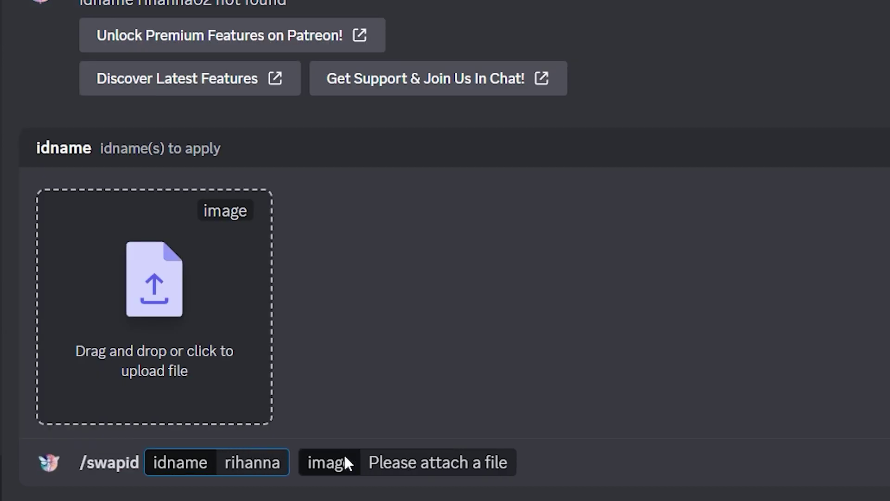
click(254, 387)
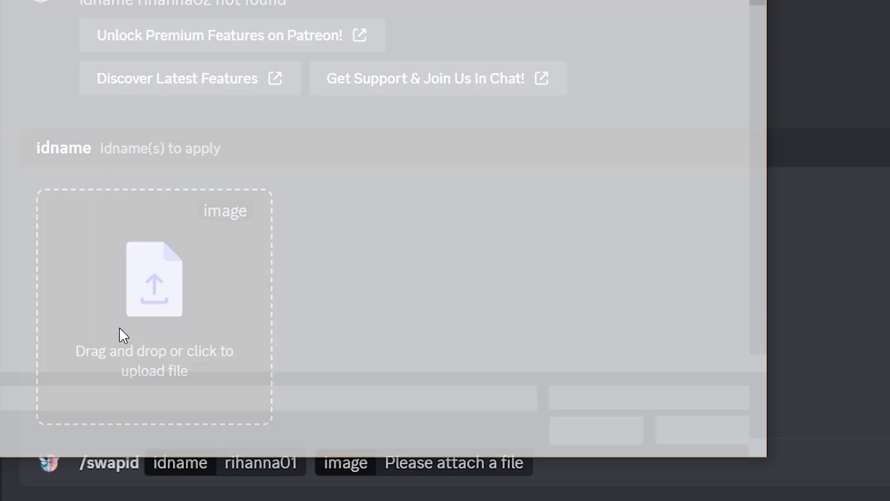
click(601, 435)
key(Return)
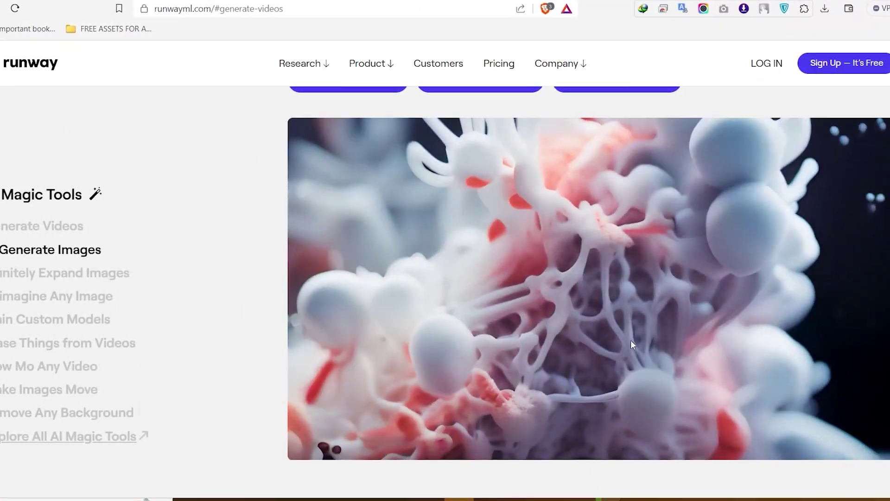
Step: Scroll the runwayml.com AI Magic Tools section from Generate Images down to Train Custom Models
scroll(631, 340, down, 5)
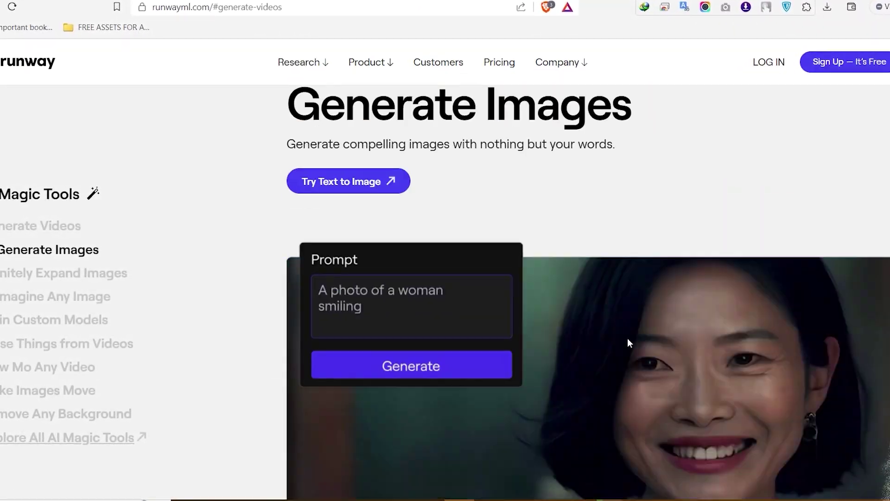
scroll(628, 339, down, 10)
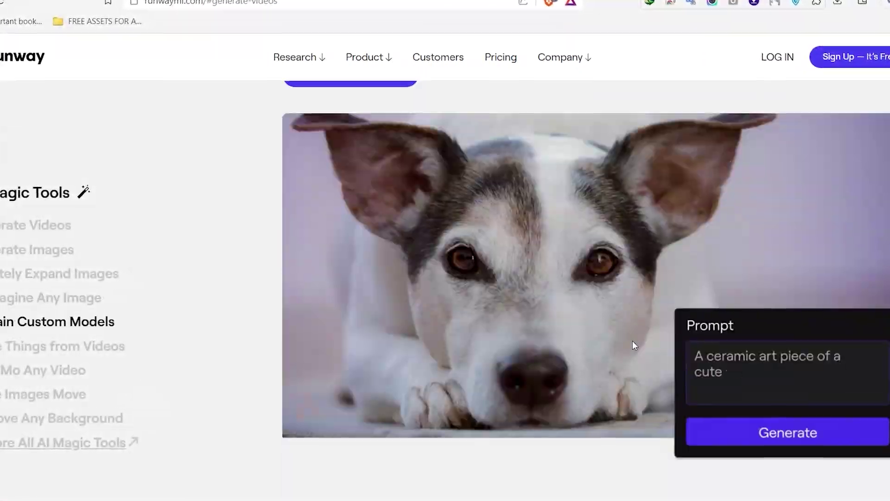
scroll(633, 345, down, 10)
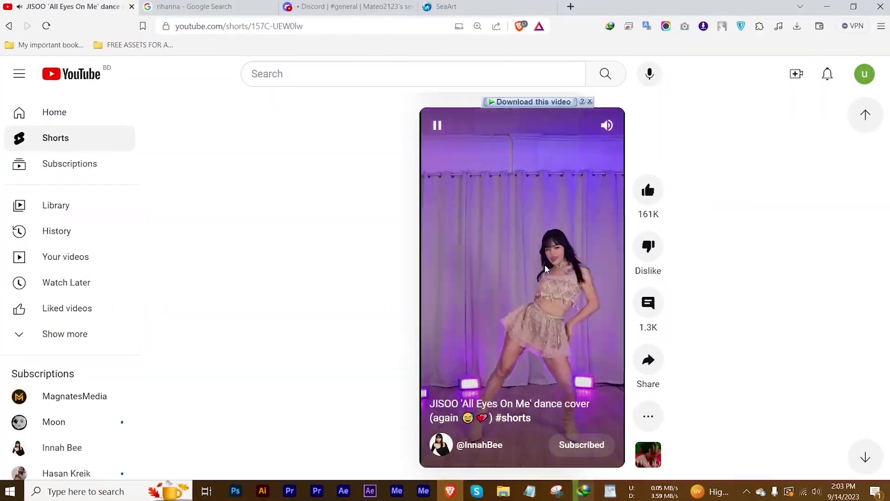
Step: Scroll through YouTube Shorts dance clips in search of a target video
scroll(544, 265, down, 3)
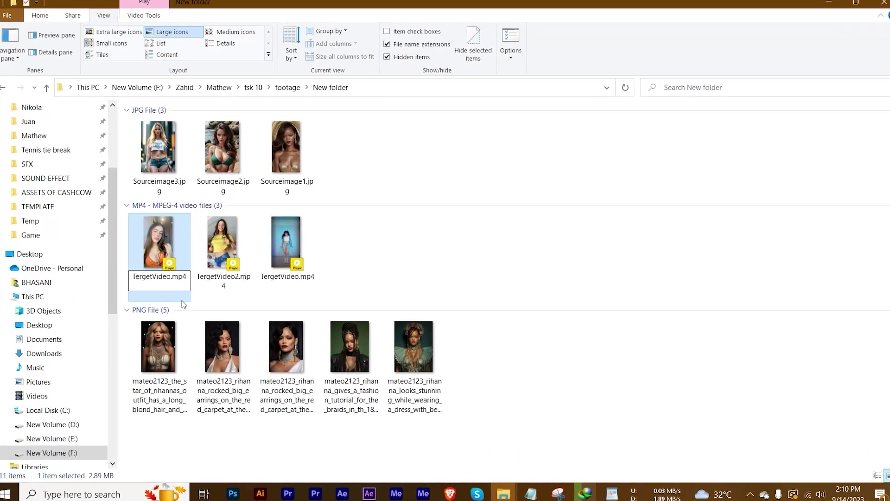
Step: In the footage's New folder, clear the selection from the target MP4 clips
click(346, 253)
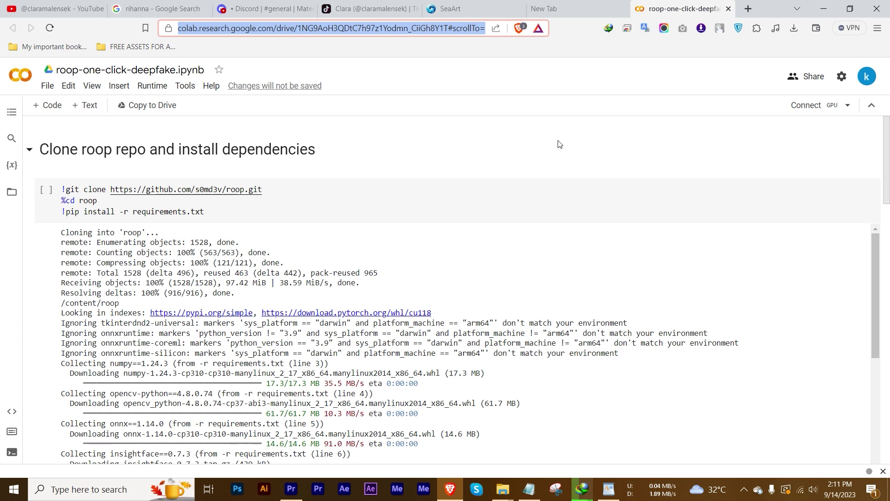
Step: Upload Sourceimage2.jpg and Sourceimage3.jpg into the Colab notebook's Files panel
drag(316, 149, 210, 151)
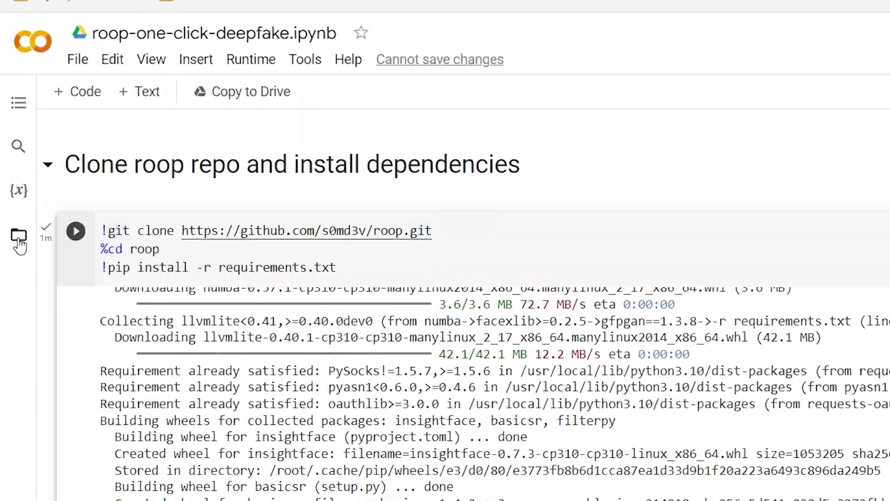
click(24, 263)
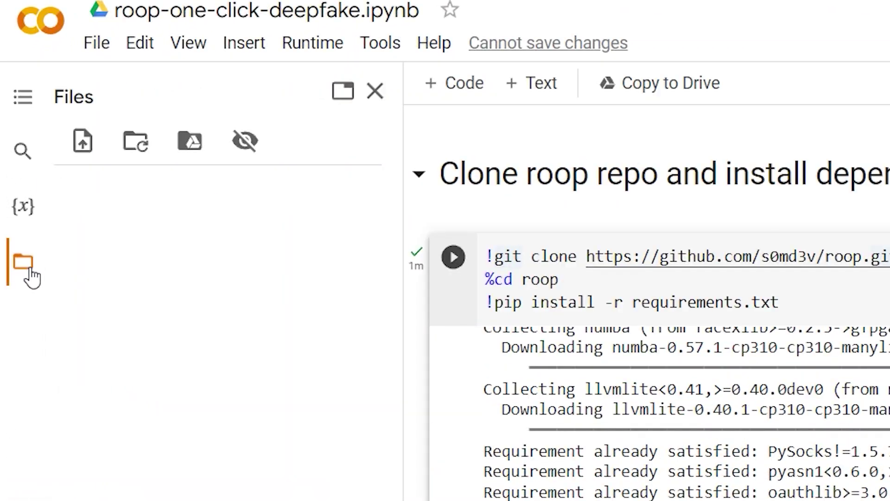
mouse_move(473, 491)
click(506, 438)
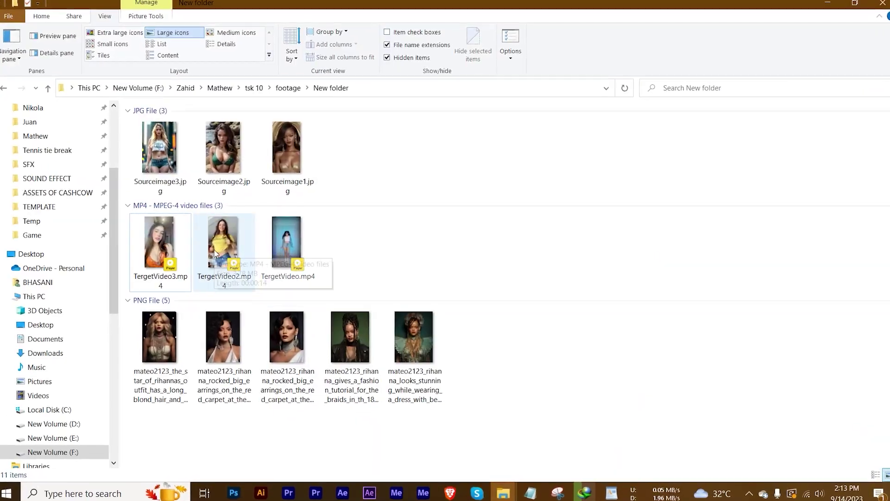
click(222, 153)
ctrl+click(143, 166)
drag(510, 447, 82, 299)
click(589, 306)
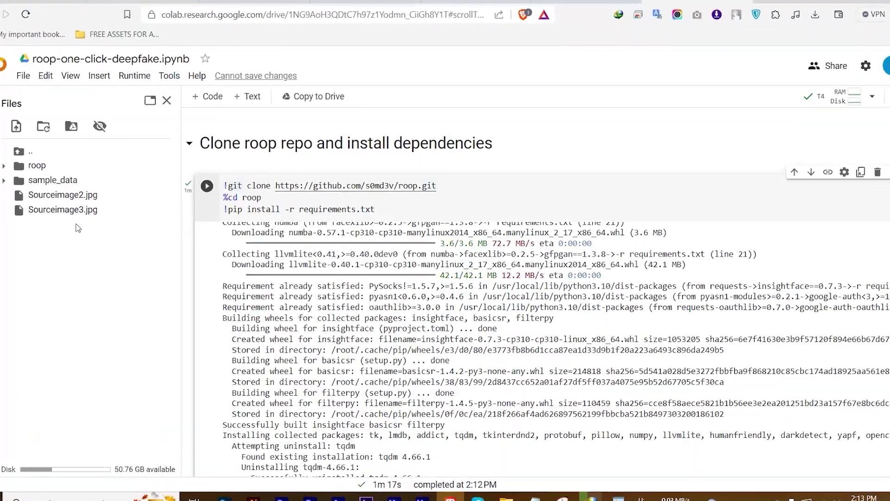
Step: Upload TergetVideo2.mp4 and TergetVideo3.mp4 into the notebook's files
key(alt+Tab)
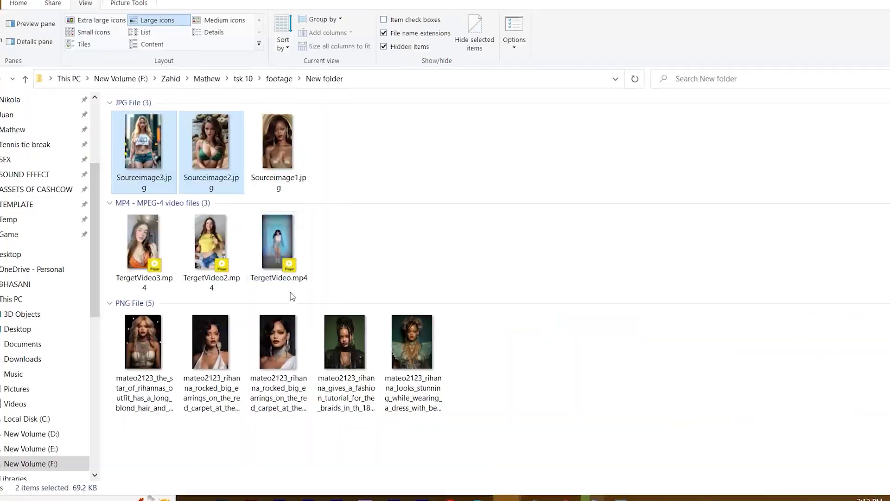
click(143, 243)
ctrl+click(204, 243)
drag(204, 243, 74, 335)
scroll(325, 278, down, 10)
drag(193, 249, 328, 254)
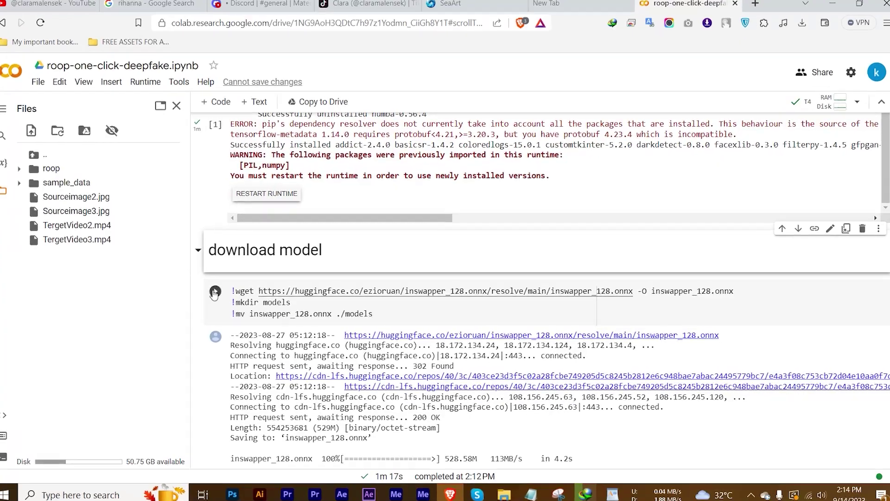
Step: Run the inswapper_128.onnx download cell and select '--output-video-quality 80' in the Deepfake command
click(271, 327)
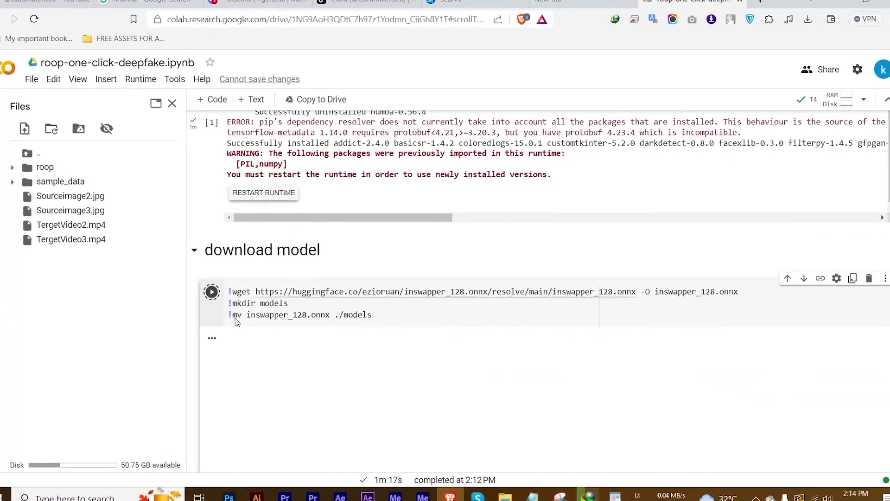
scroll(560, 293, down, 1)
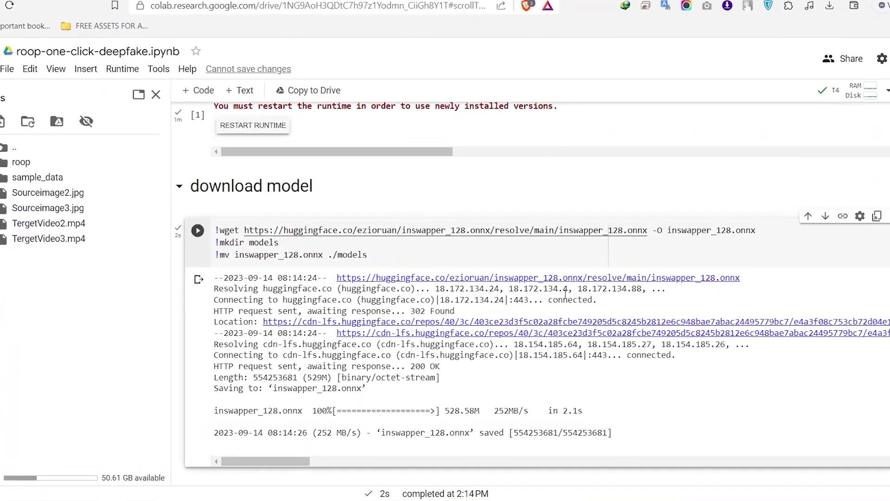
scroll(565, 295, down, 4)
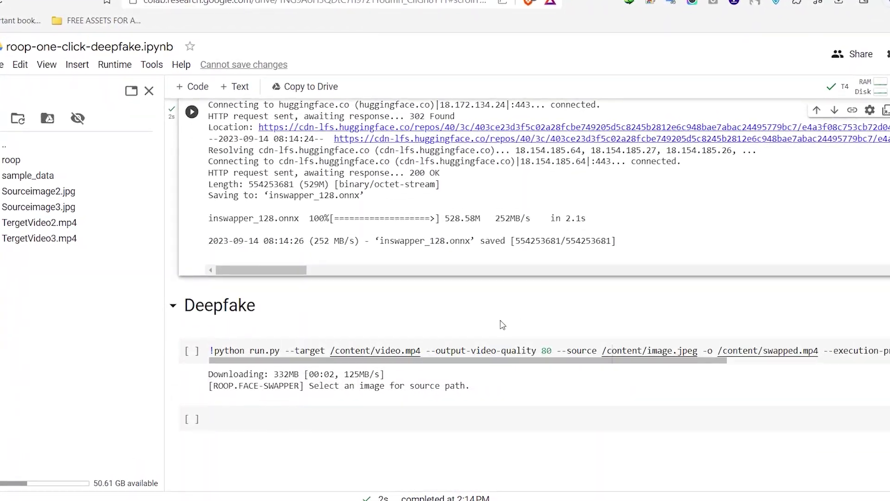
double_click(546, 351)
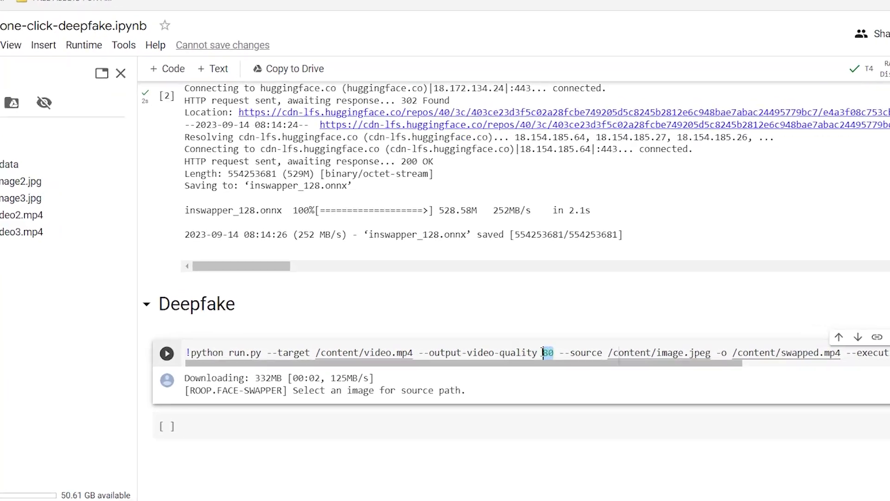
drag(544, 353, 430, 352)
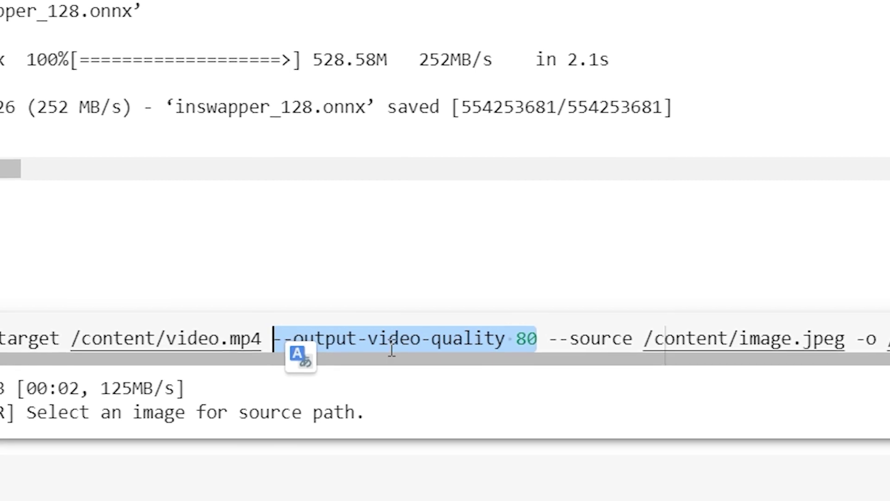
click(453, 252)
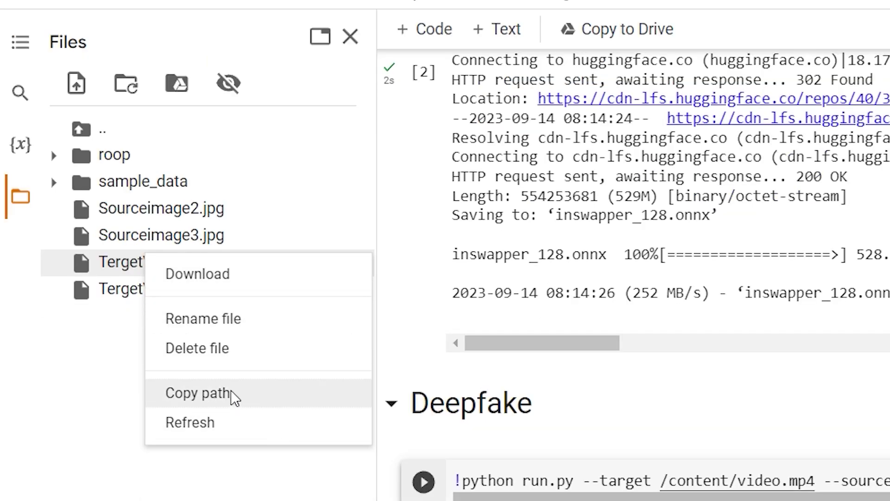
Step: Replace the --target path /content/video.mp4 with TergetVideo2.mp4's copied path
click(223, 394)
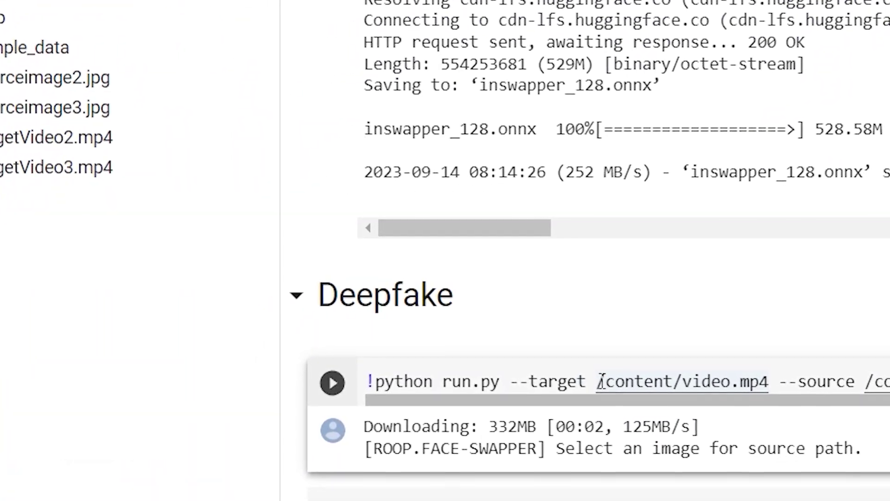
drag(598, 381, 655, 379)
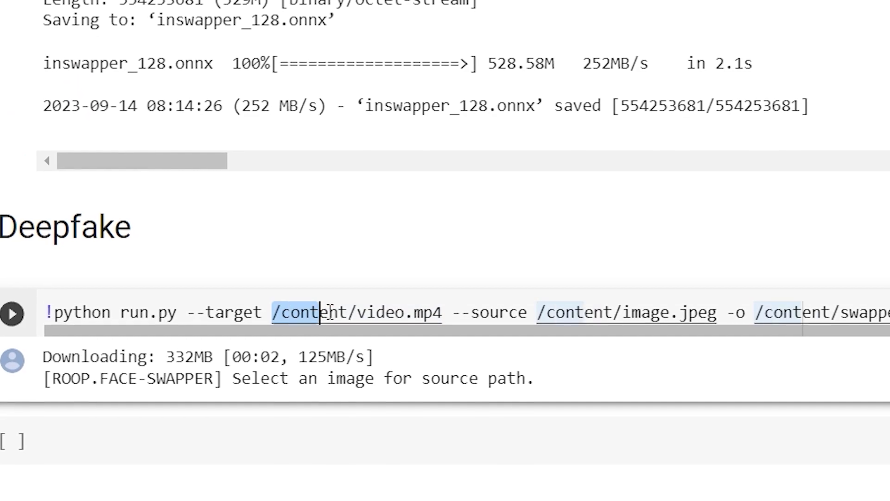
drag(330, 312, 448, 314)
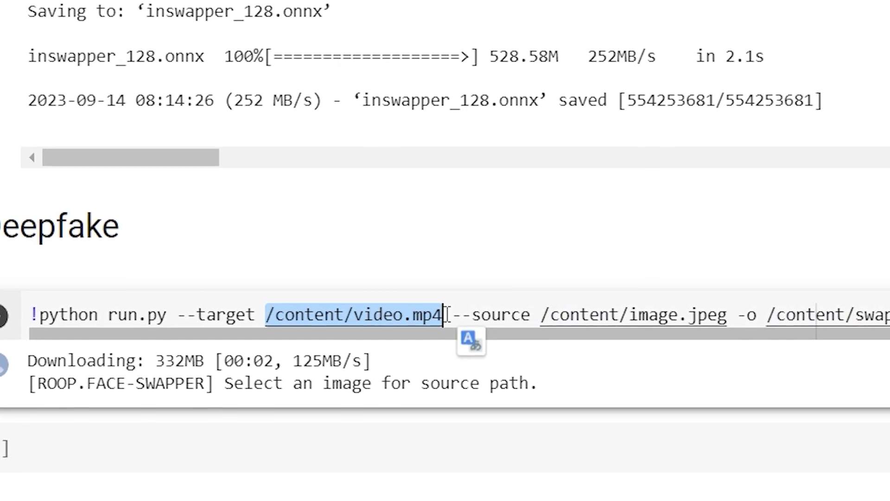
key(ctrl+v)
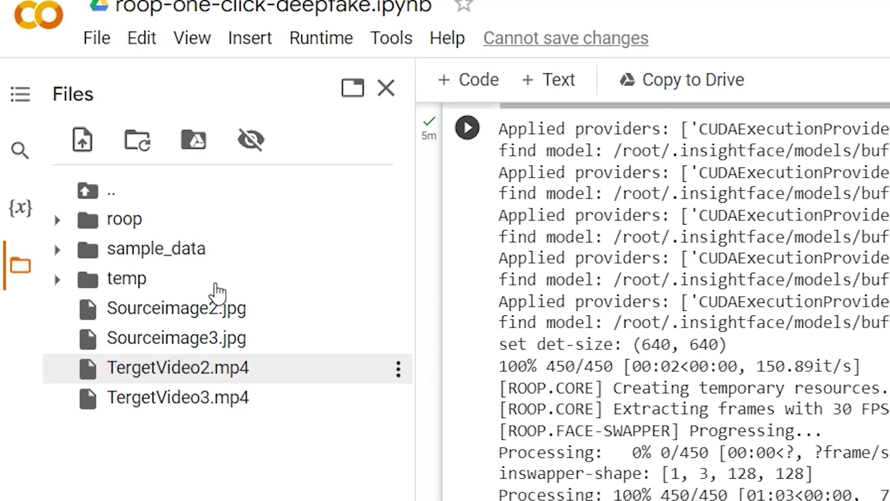
Step: Refresh the file list, download swapped.mp4, then delete it from the Colab files
click(138, 140)
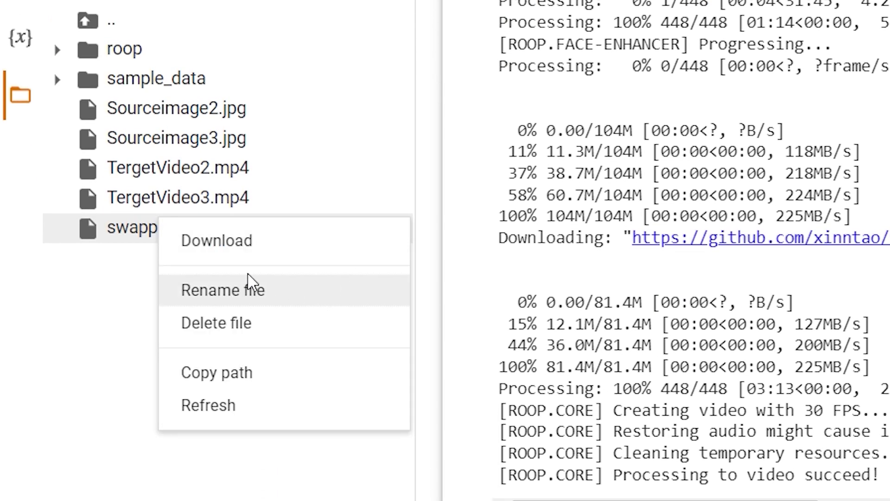
click(255, 250)
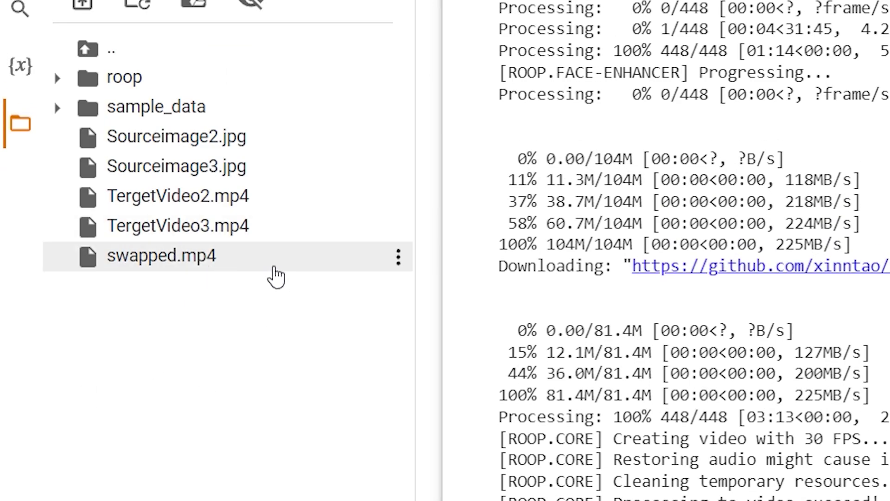
click(399, 258)
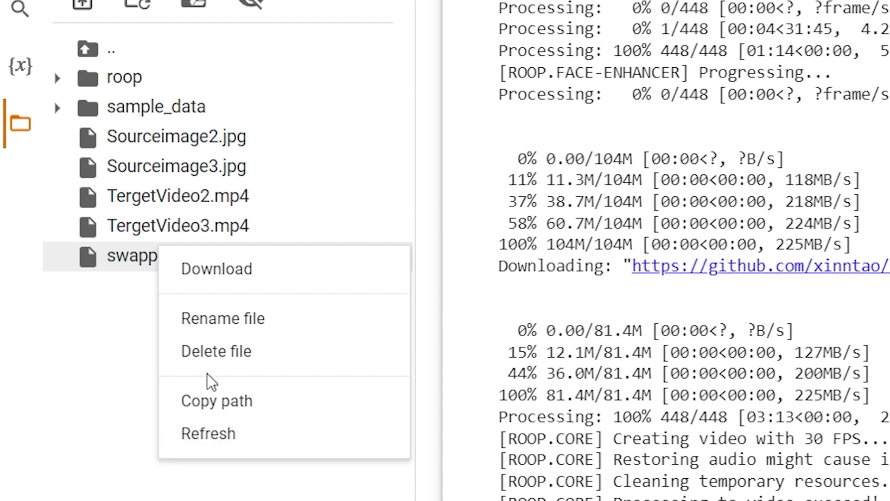
click(243, 359)
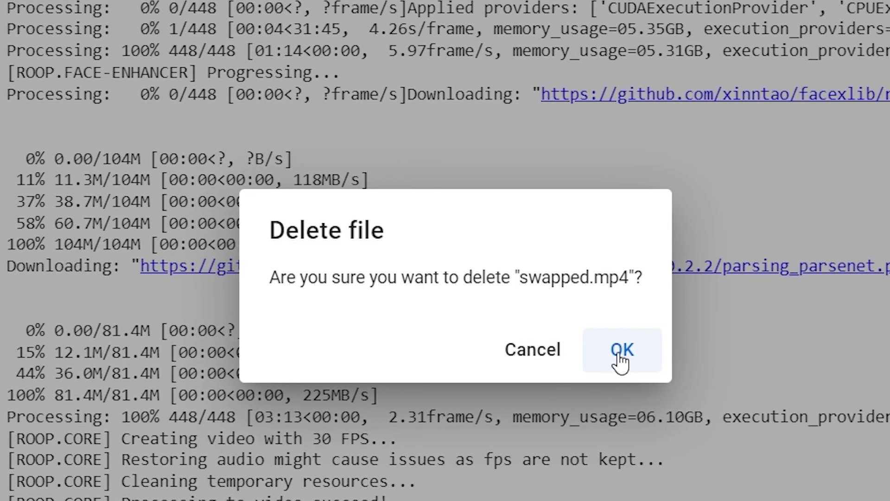
click(619, 360)
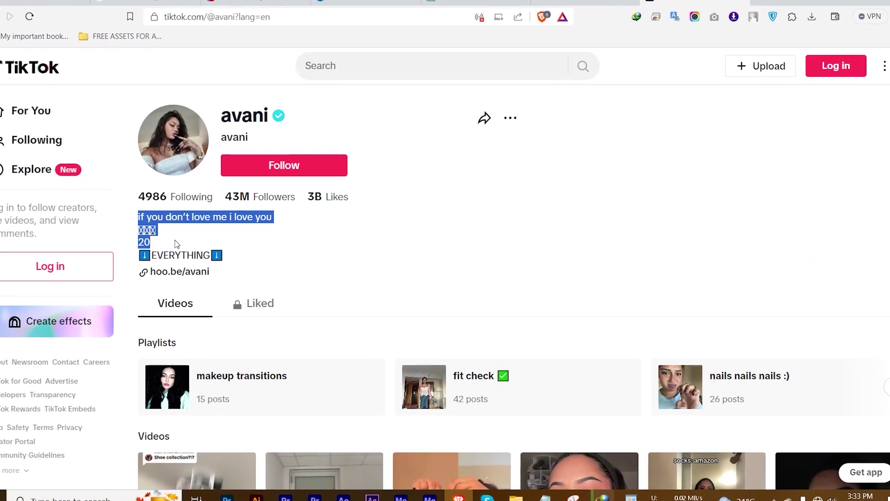
Step: Highlight the first line of the TikTok profile's bio text
drag(173, 243, 284, 220)
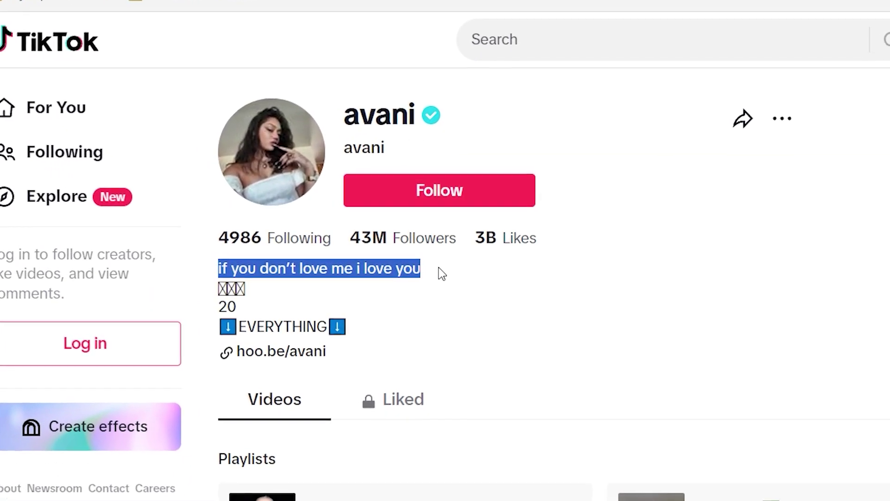
click(760, 455)
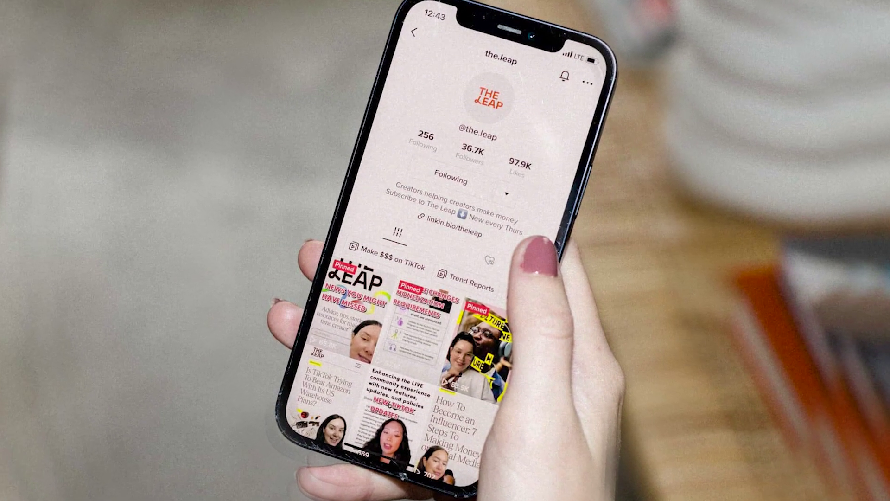
click(342, 277)
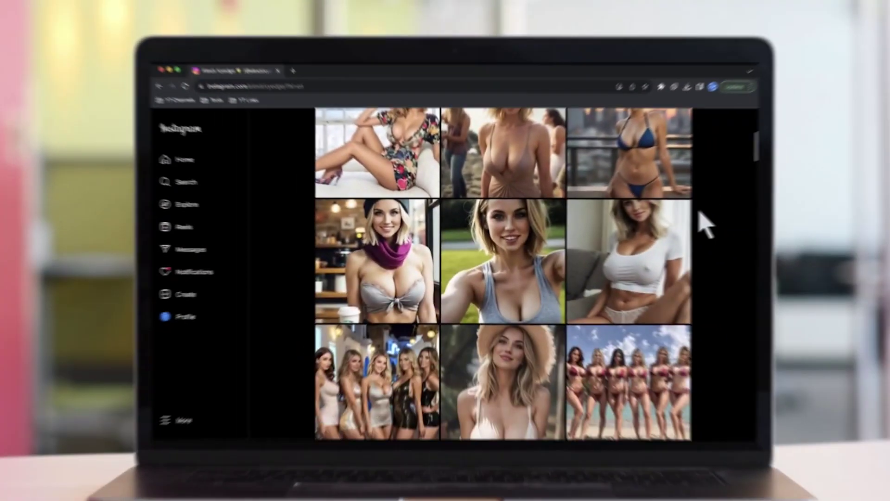
scroll(695, 225, down, 4)
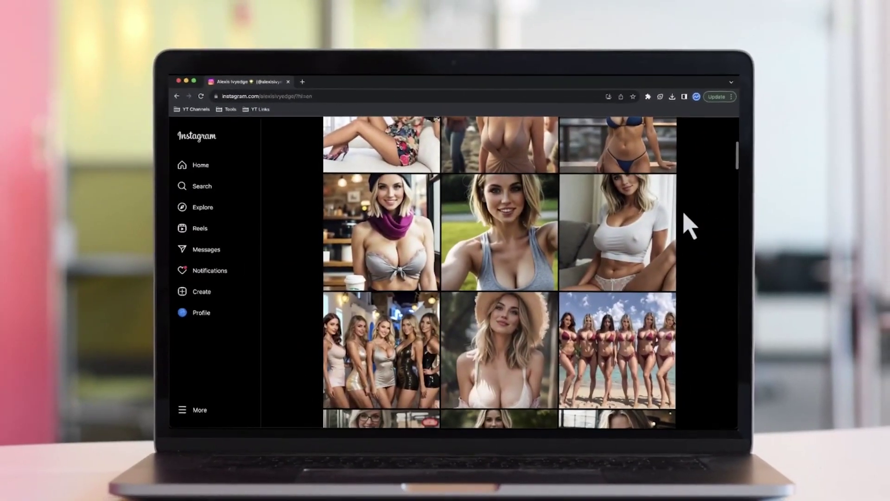
scroll(685, 226, down, 3)
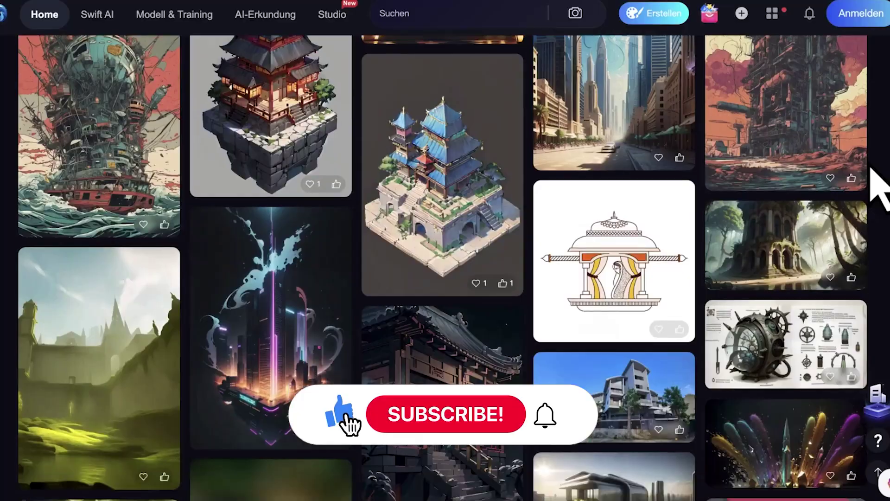
scroll(871, 170, down, 3)
scroll(874, 181, down, 6)
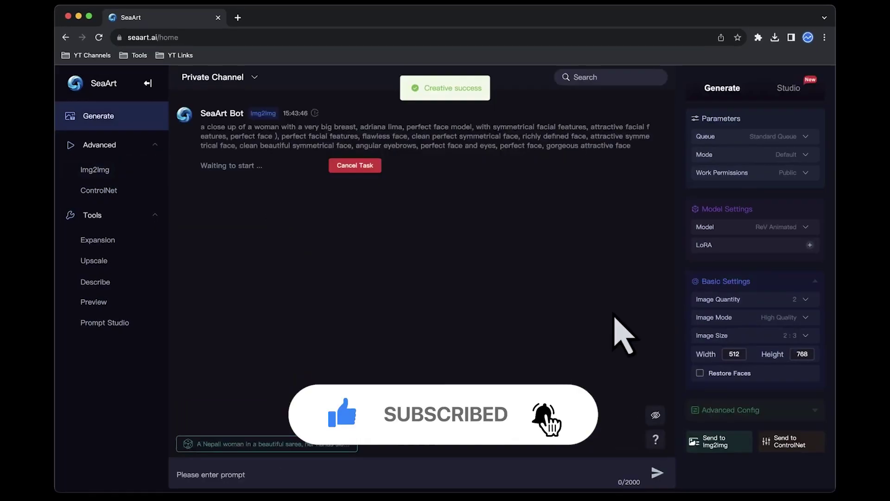